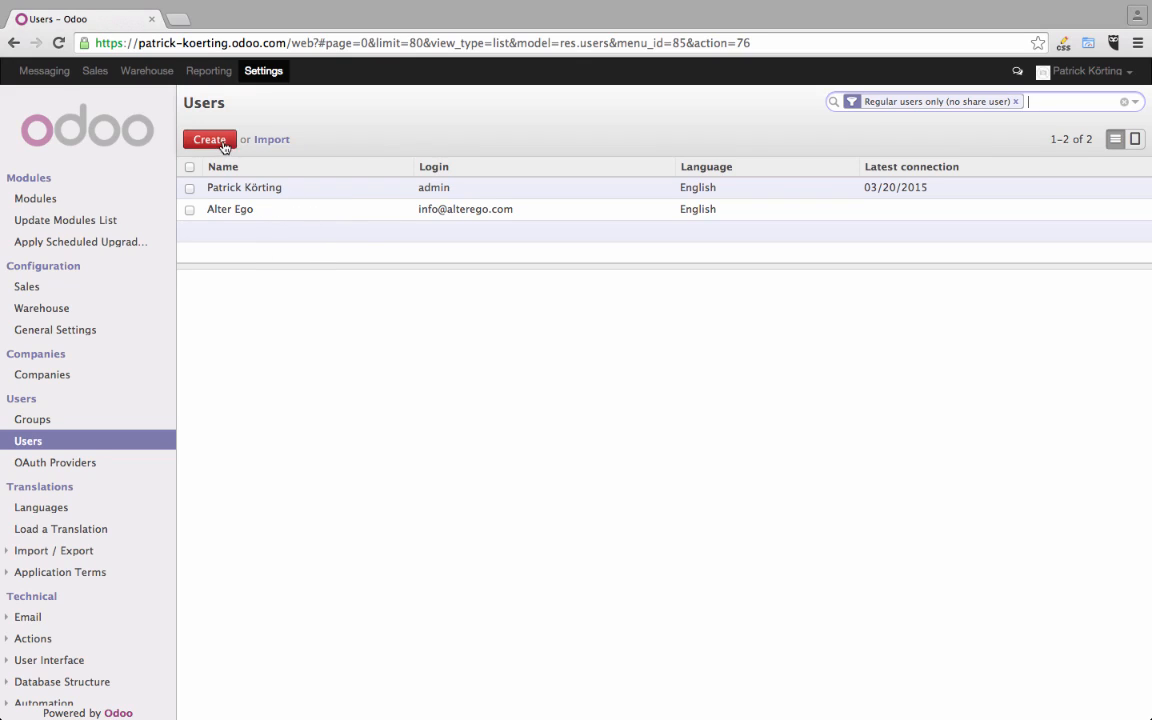
# - Open the non-admin user's record for editing and review its name and email fields
pyautogui.click(267, 218)
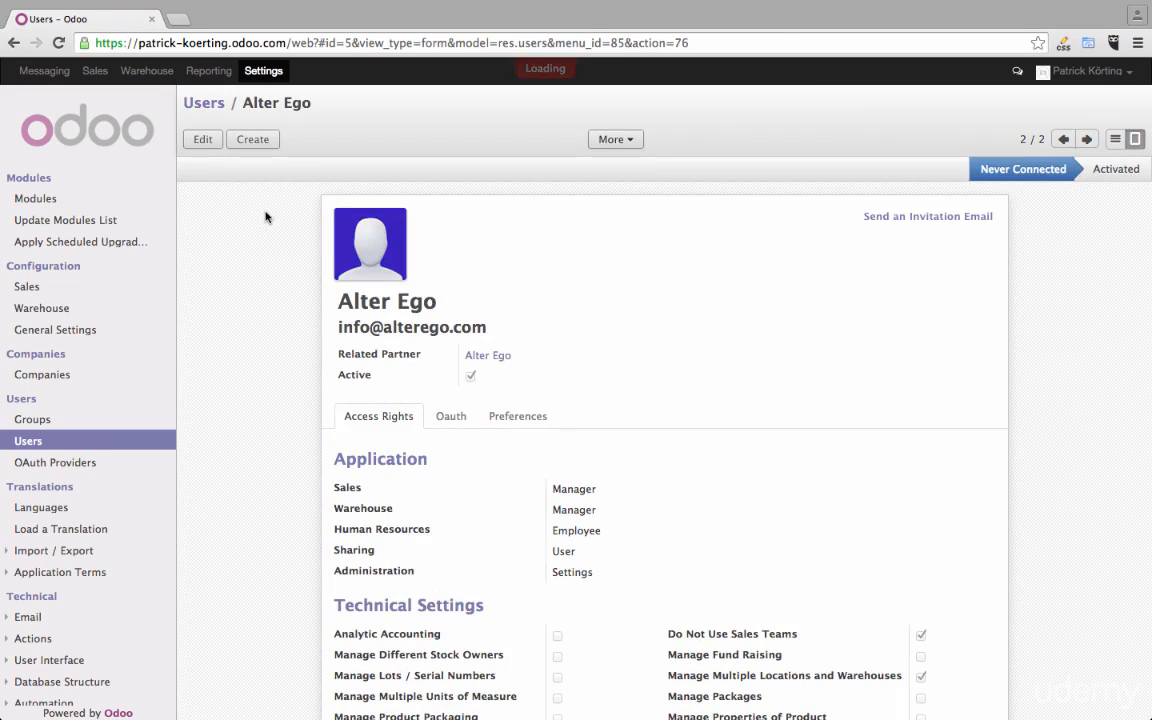
pyautogui.click(202, 143)
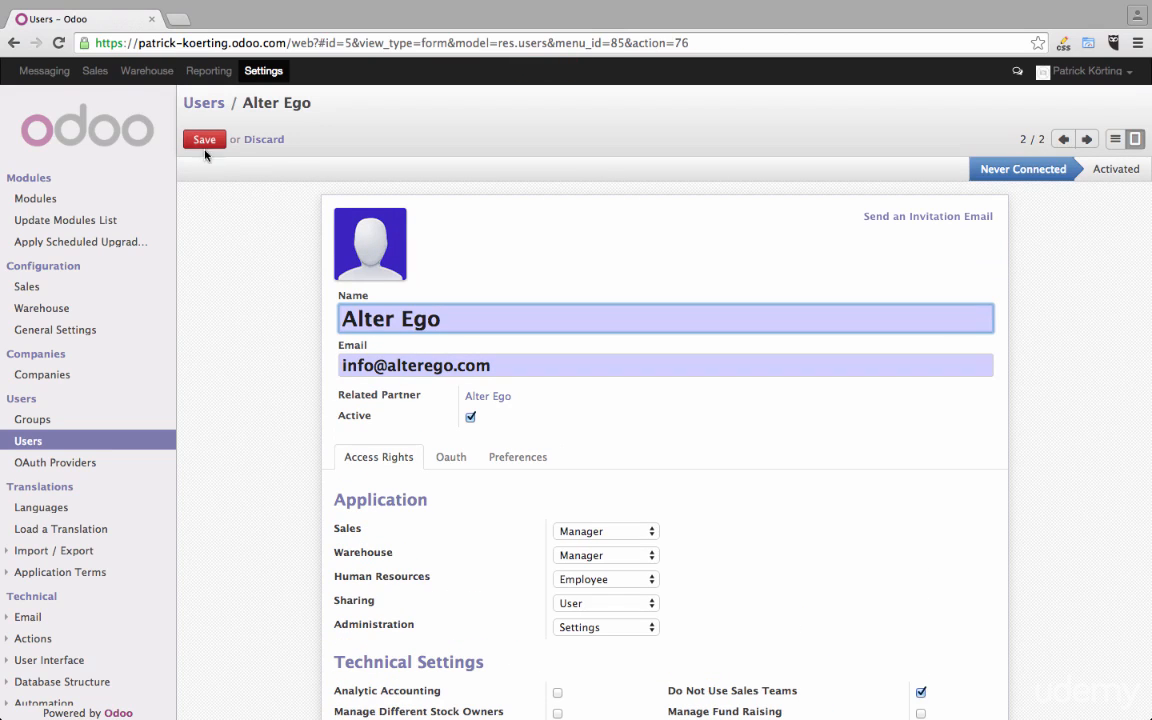
pyautogui.moveTo(355, 231)
pyautogui.press('Tab')
pyautogui.doubleClick(514, 366)
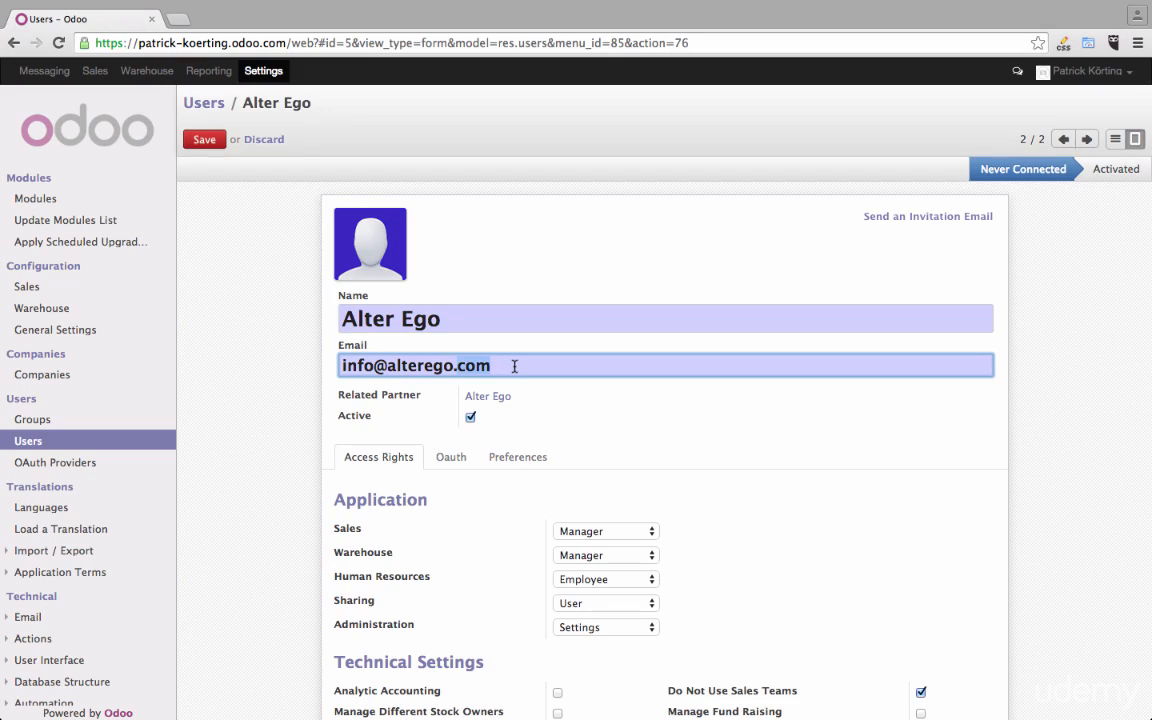
pyautogui.click(514, 366)
# - Examine the access levels available for Sales in the user's application access rights
pyautogui.scroll(-3, 514, 366)
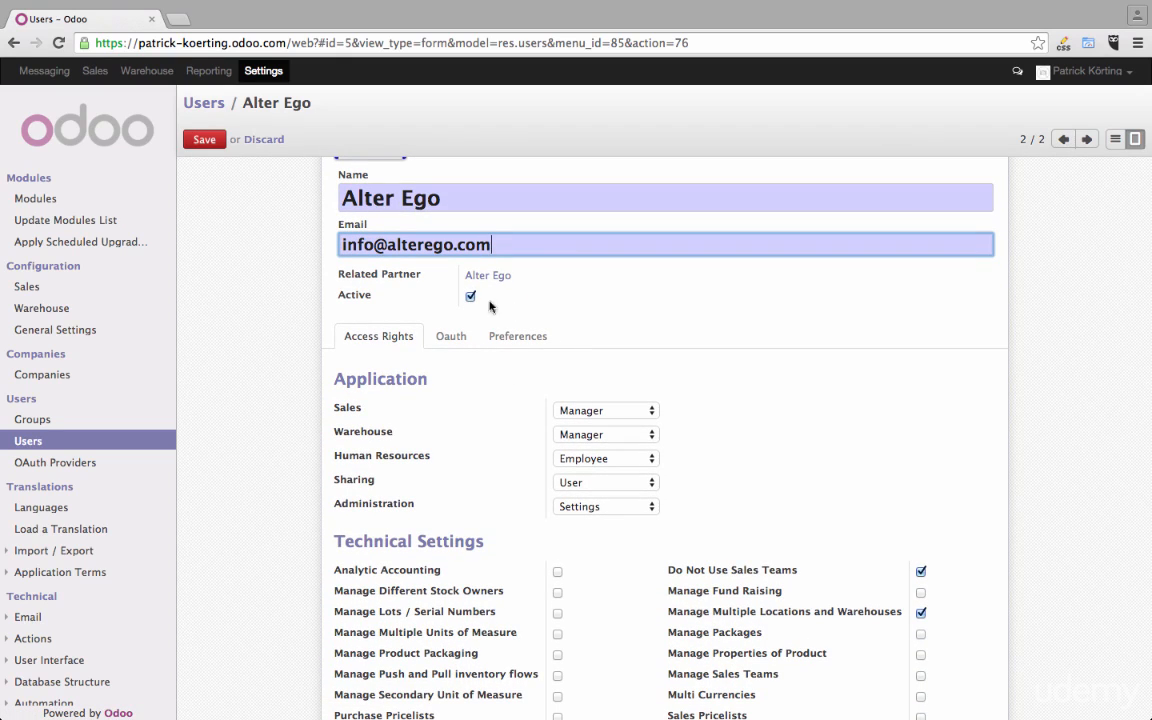
pyautogui.scroll(-3, 520, 313)
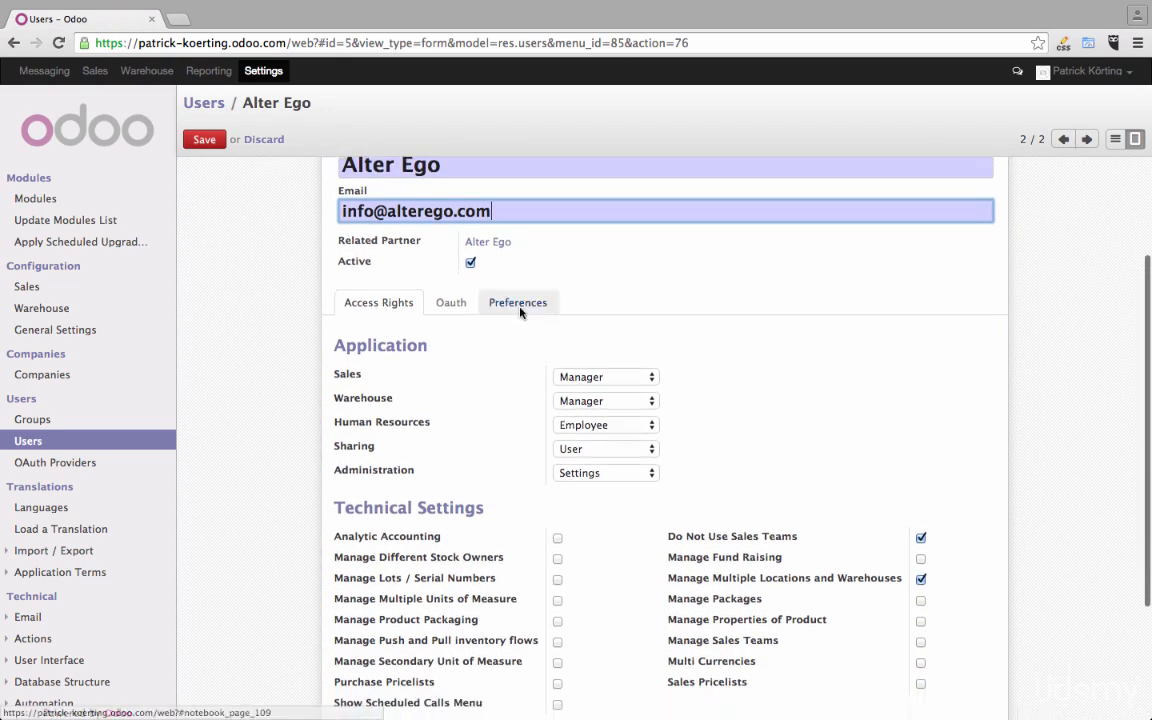
pyautogui.scroll(-1, 520, 313)
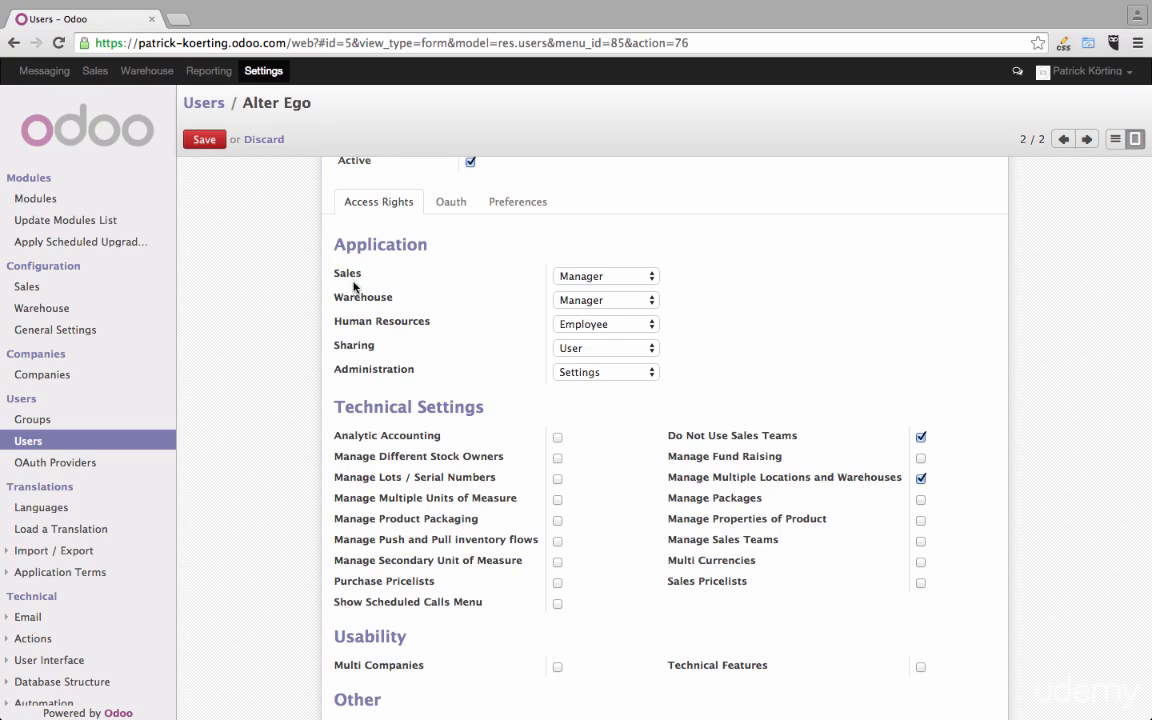
pyautogui.click(655, 276)
pyautogui.click(723, 278)
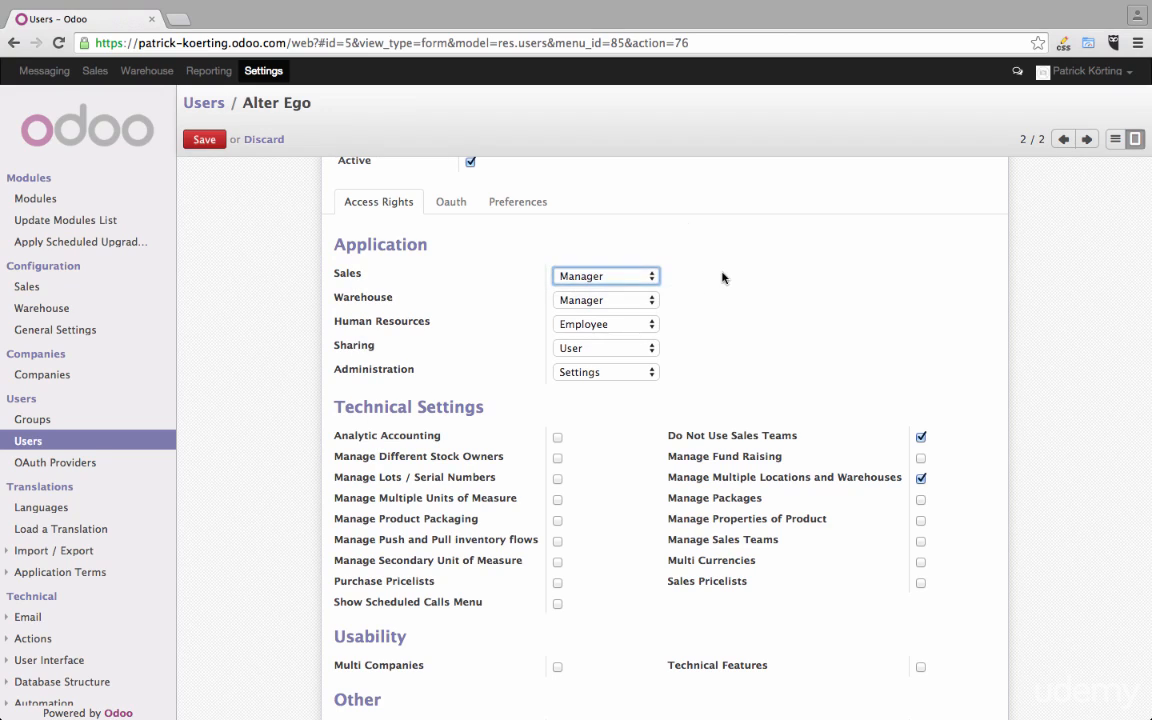
pyautogui.click(654, 278)
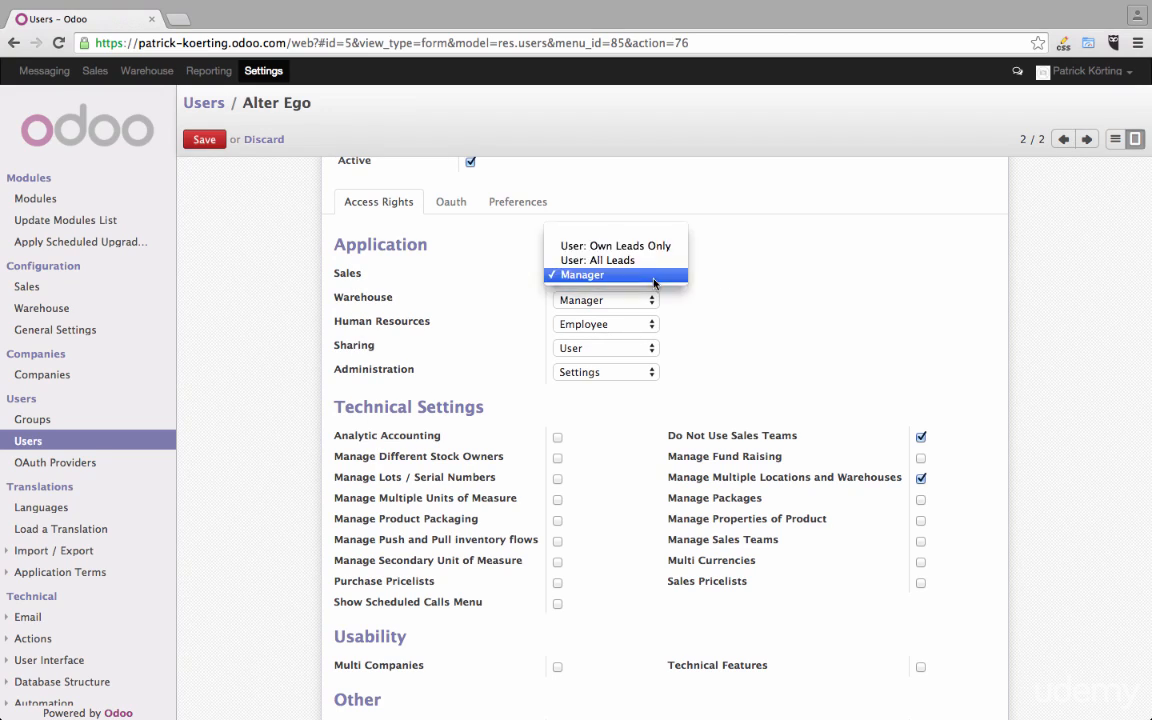
pyautogui.click(754, 275)
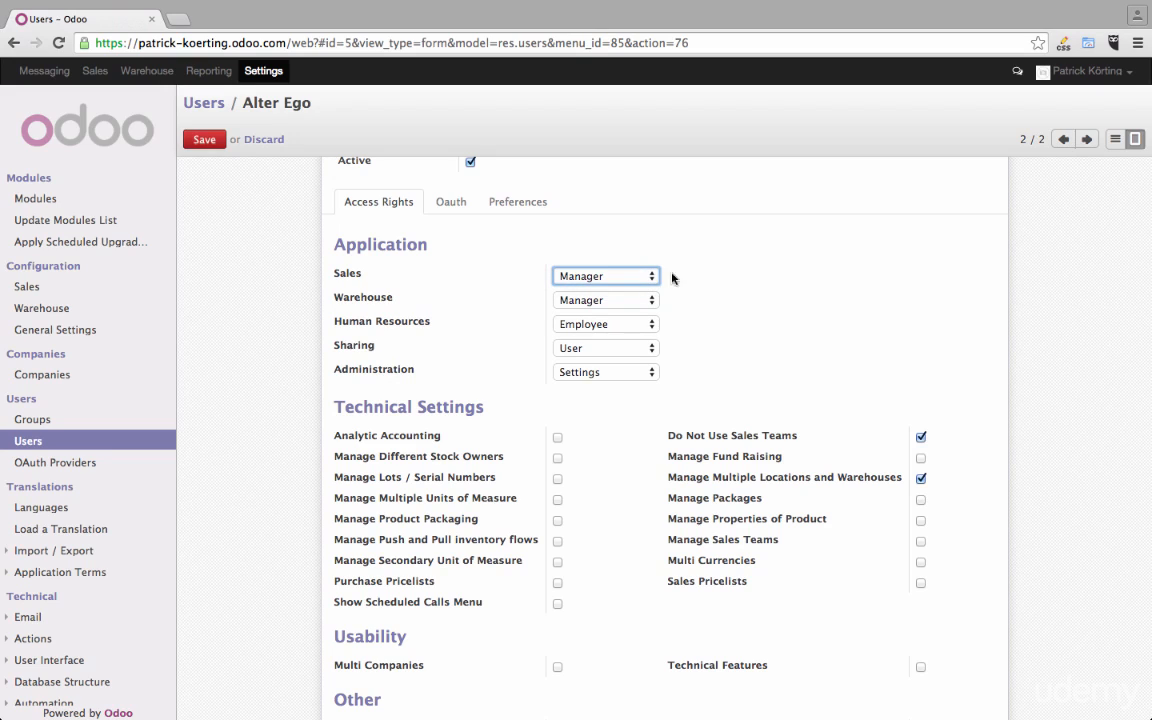
pyautogui.click(645, 278)
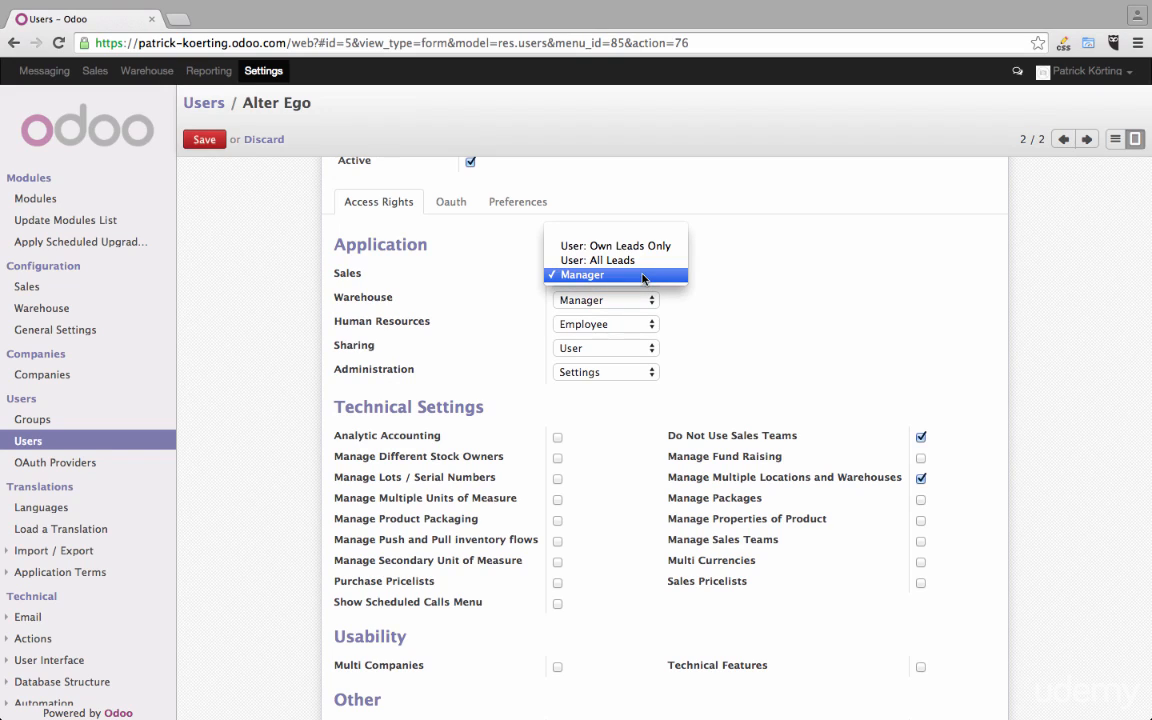
pyautogui.click(648, 301)
# - Examine the access levels available for Warehouse, Human Resources, Sharing and Administration
pyautogui.click(648, 301)
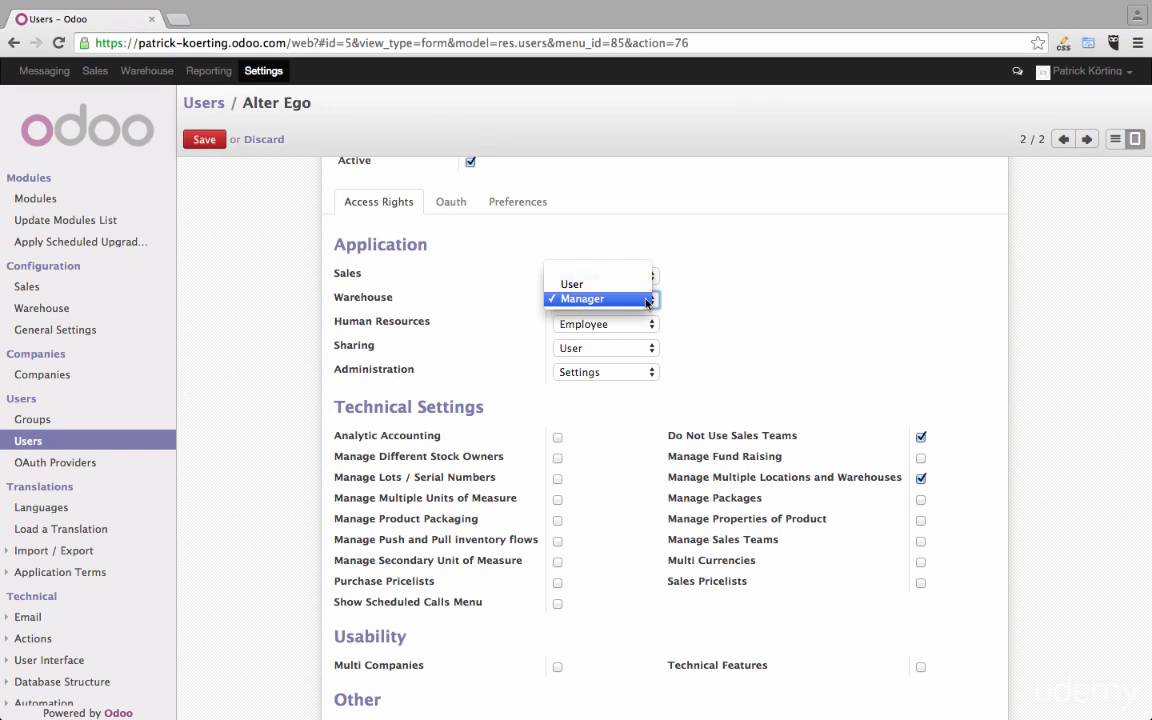
pyautogui.click(648, 325)
pyautogui.click(648, 325)
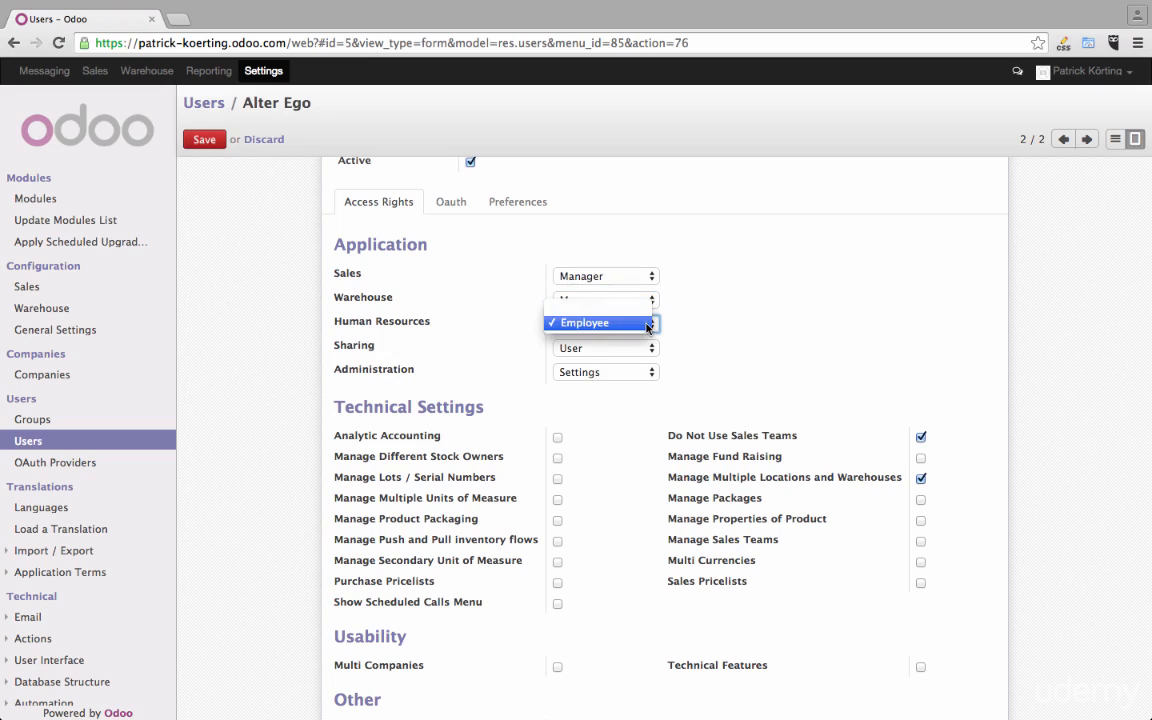
pyautogui.click(716, 331)
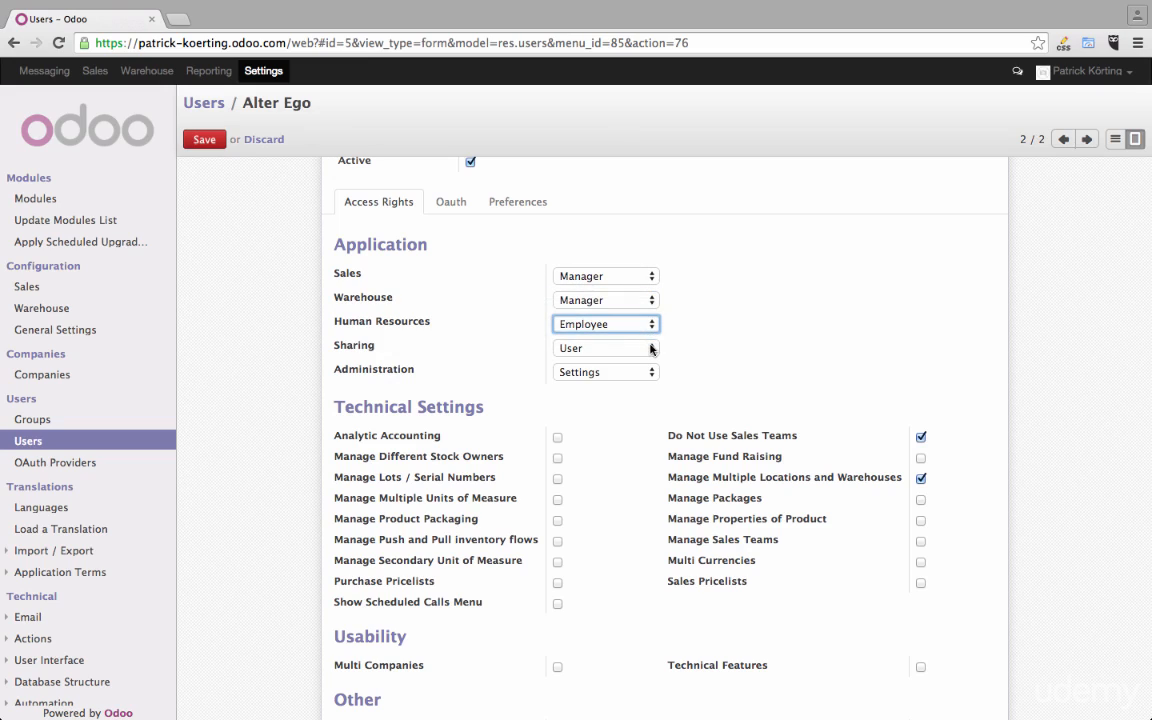
pyautogui.click(651, 349)
pyautogui.click(728, 357)
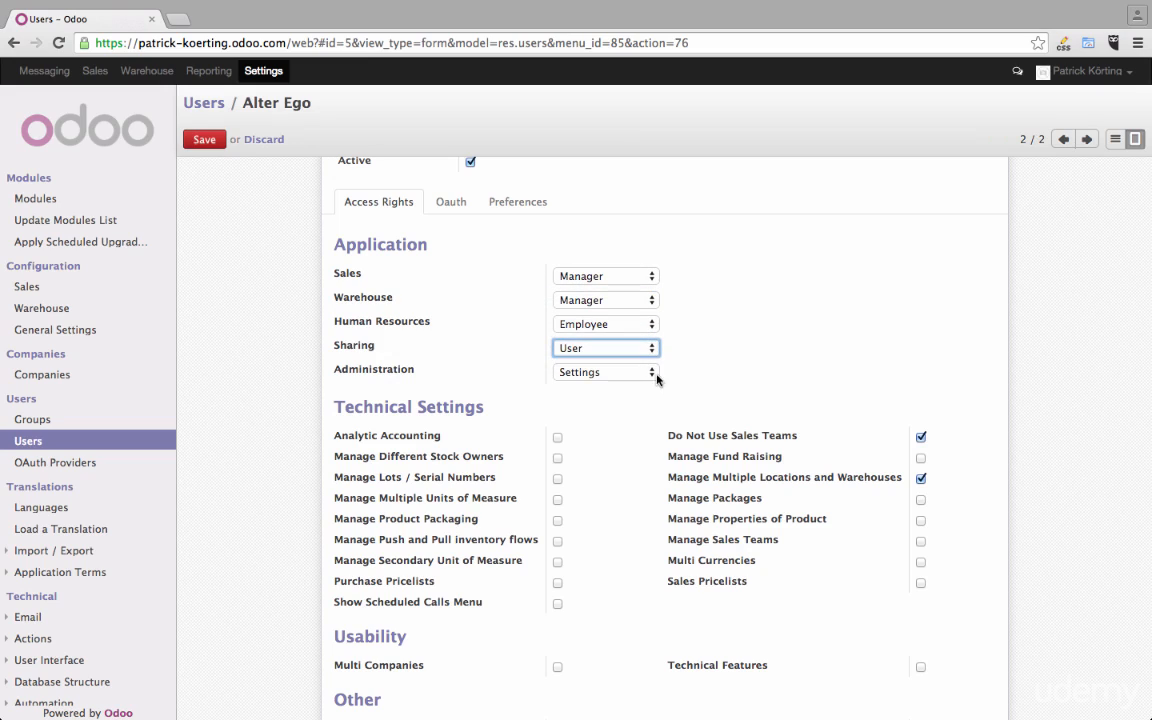
pyautogui.click(650, 372)
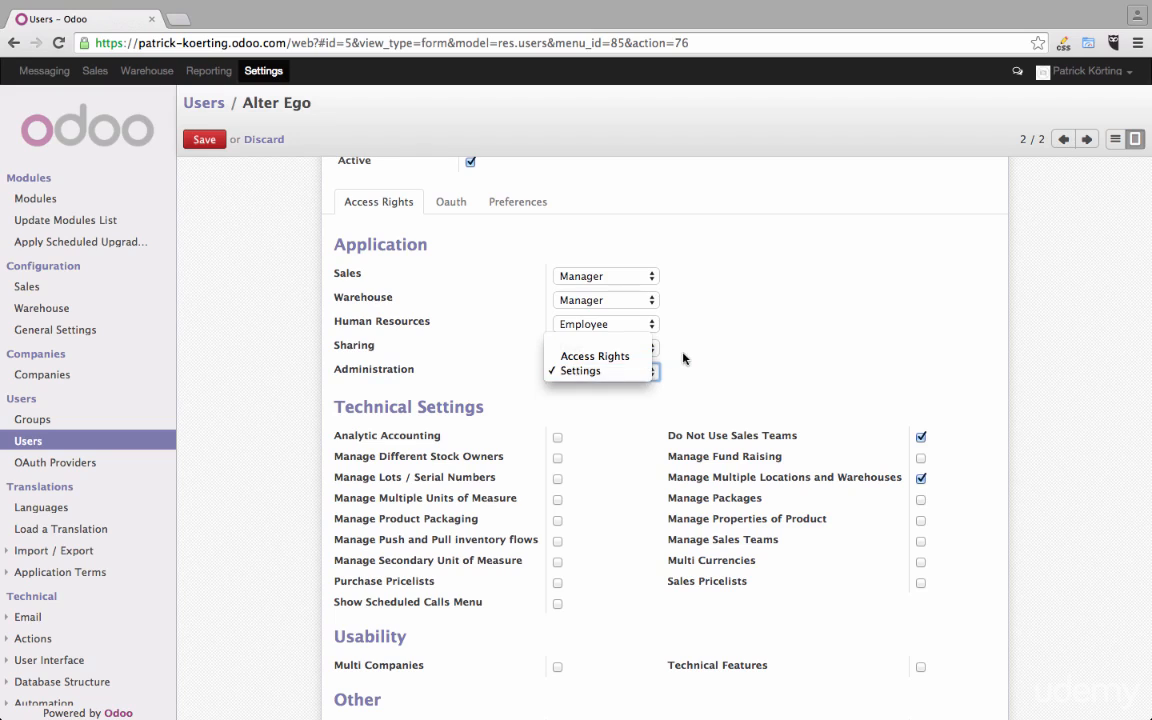
pyautogui.click(645, 371)
# - Recheck the Sales access levels and examine the Technical Settings, Usability and Other rights, including the Public option's description
pyautogui.click(652, 278)
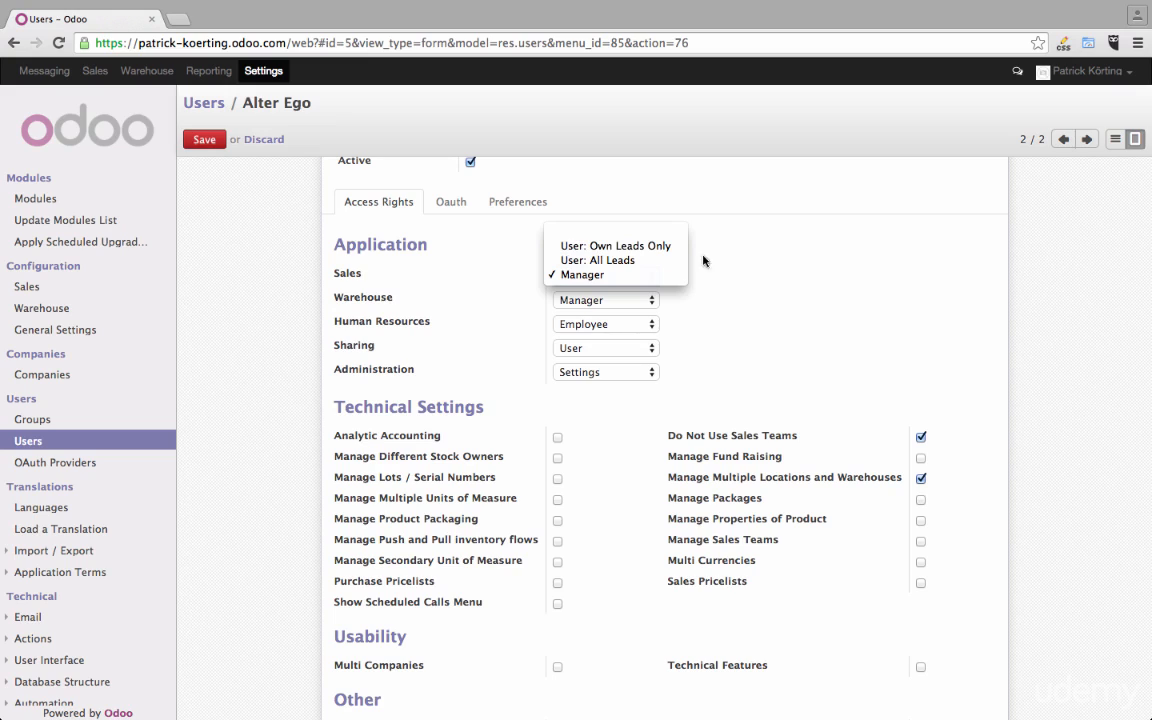
pyautogui.click(741, 271)
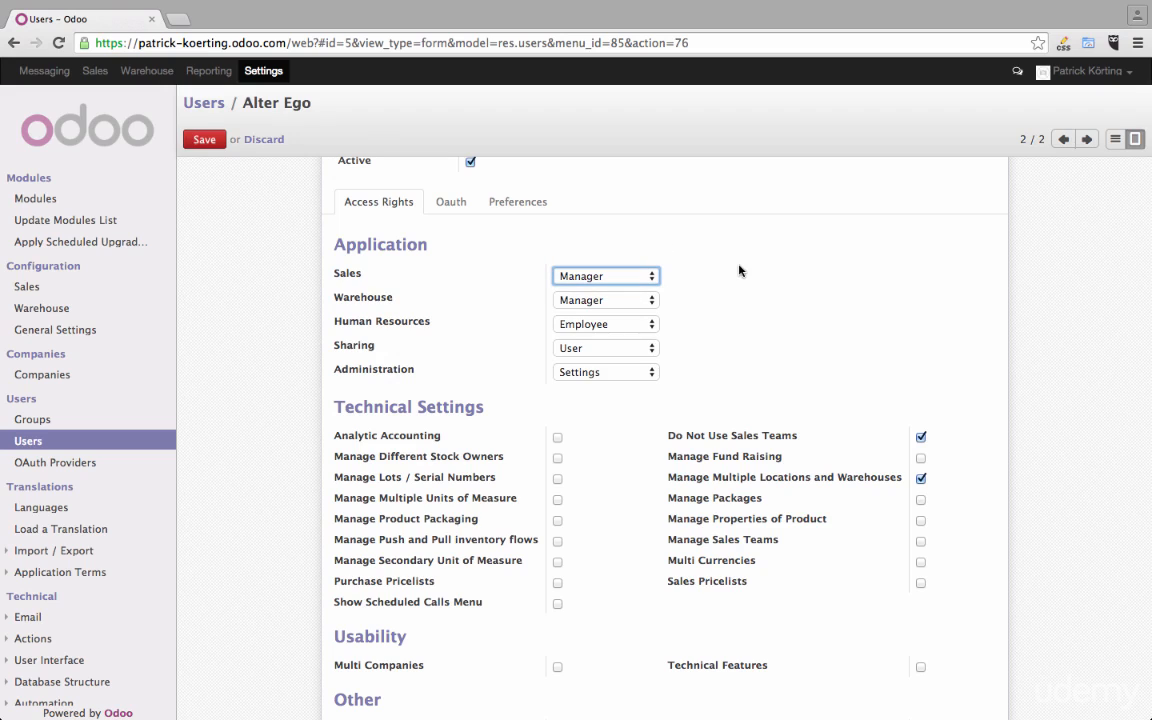
pyautogui.scroll(2, 739, 270)
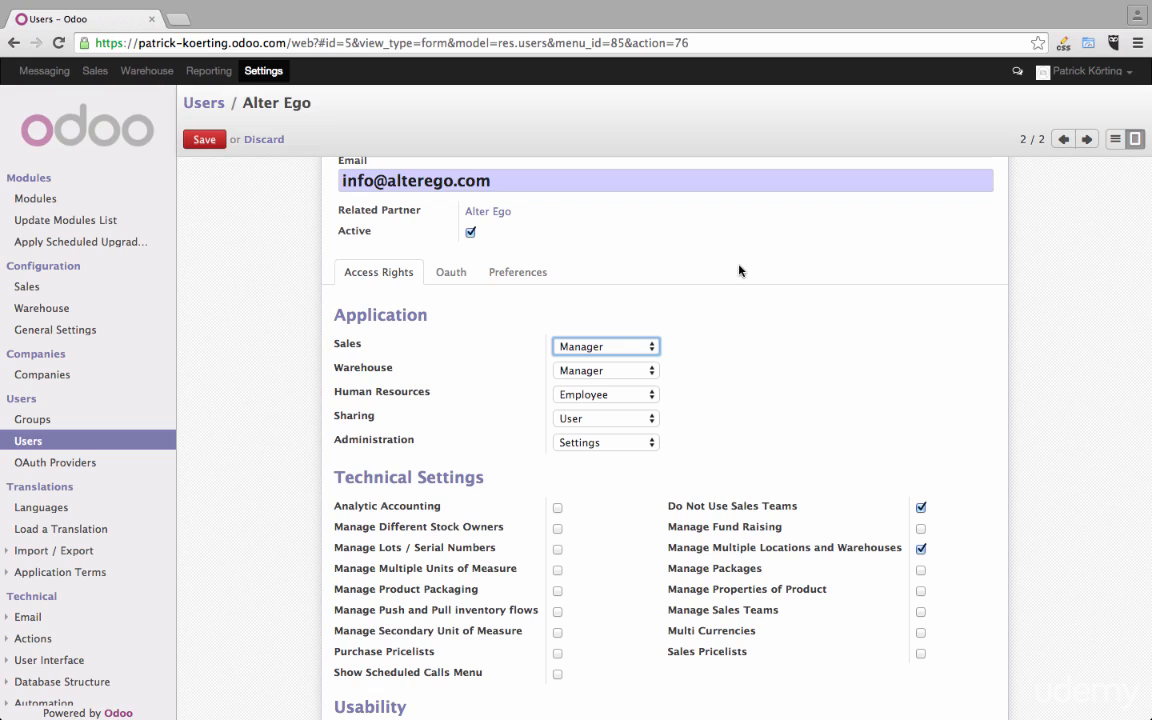
pyautogui.scroll(-3, 739, 270)
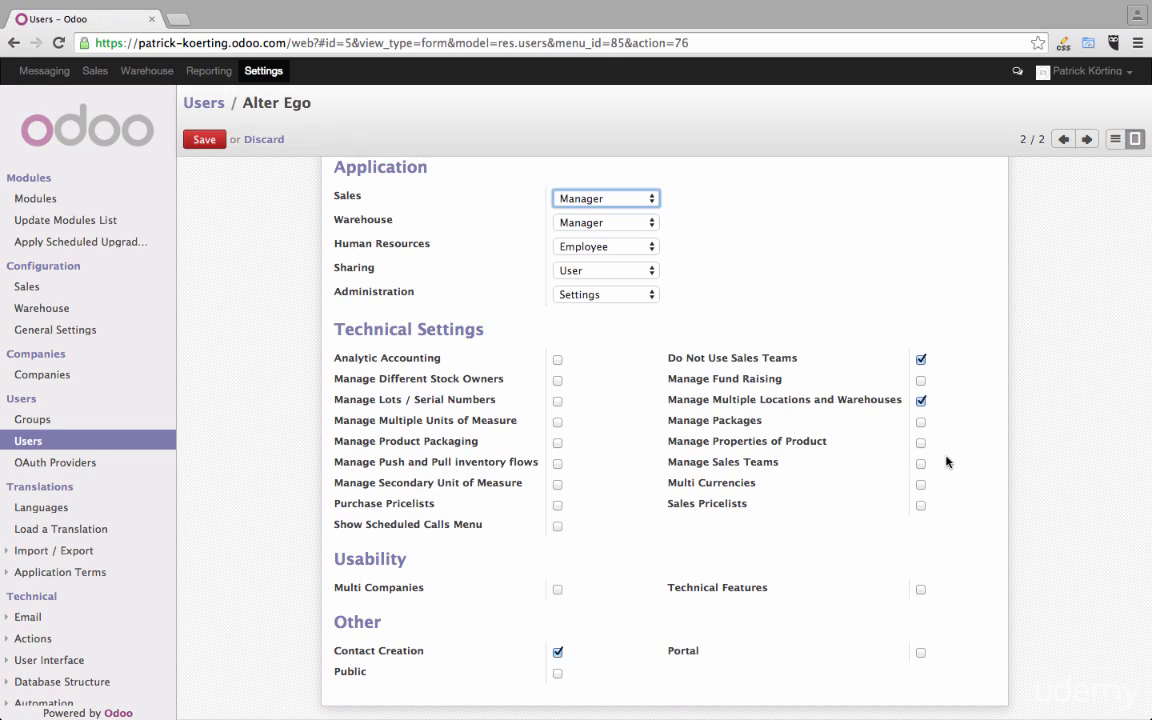
pyautogui.moveTo(686, 655)
pyautogui.moveTo(348, 676)
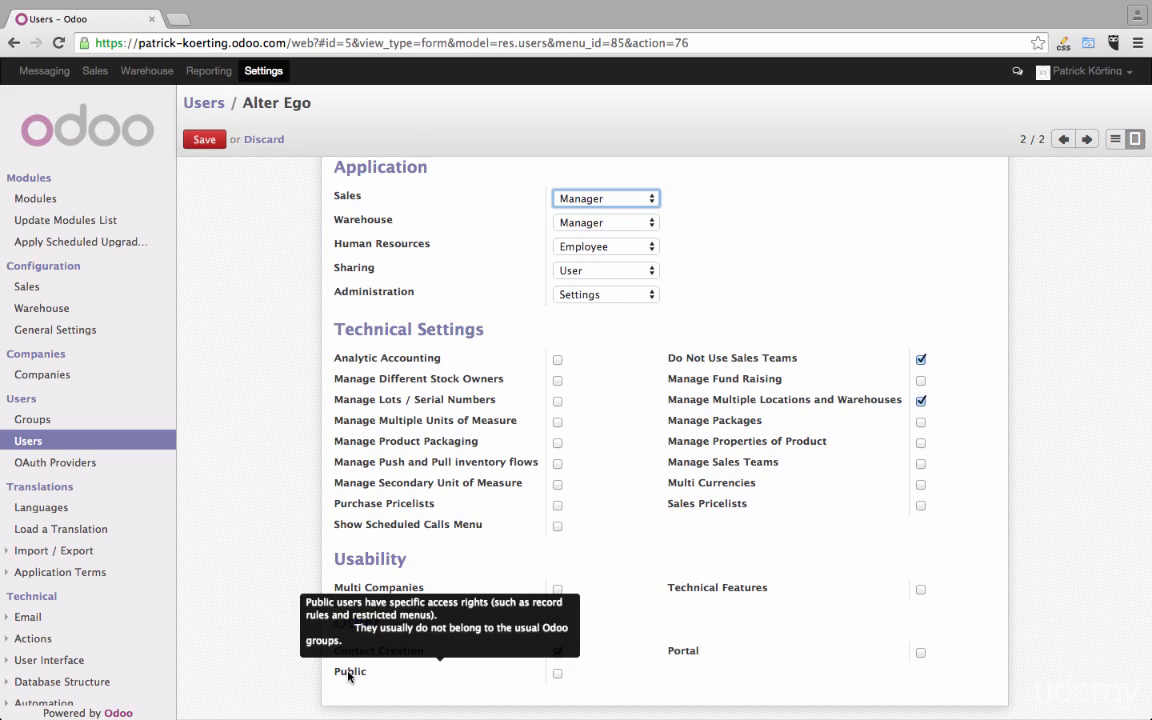
pyautogui.click(558, 651)
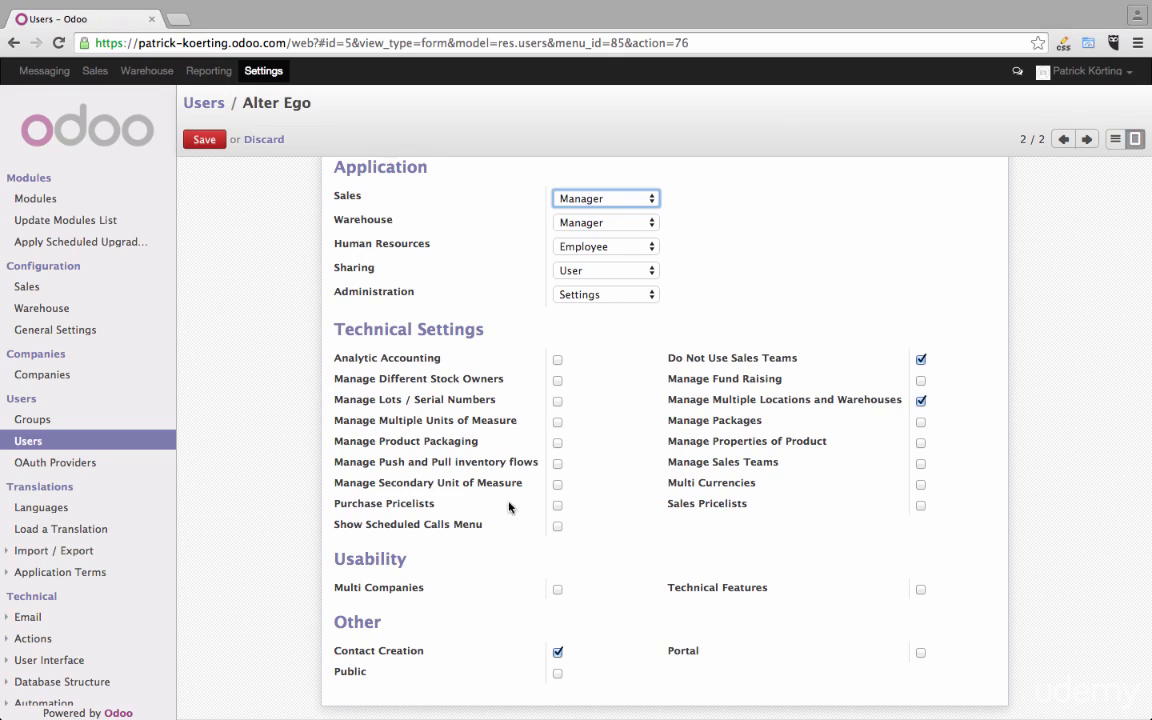
# - Review the user's name field and view the record's OAuth settings
pyautogui.scroll(5, 581, 459)
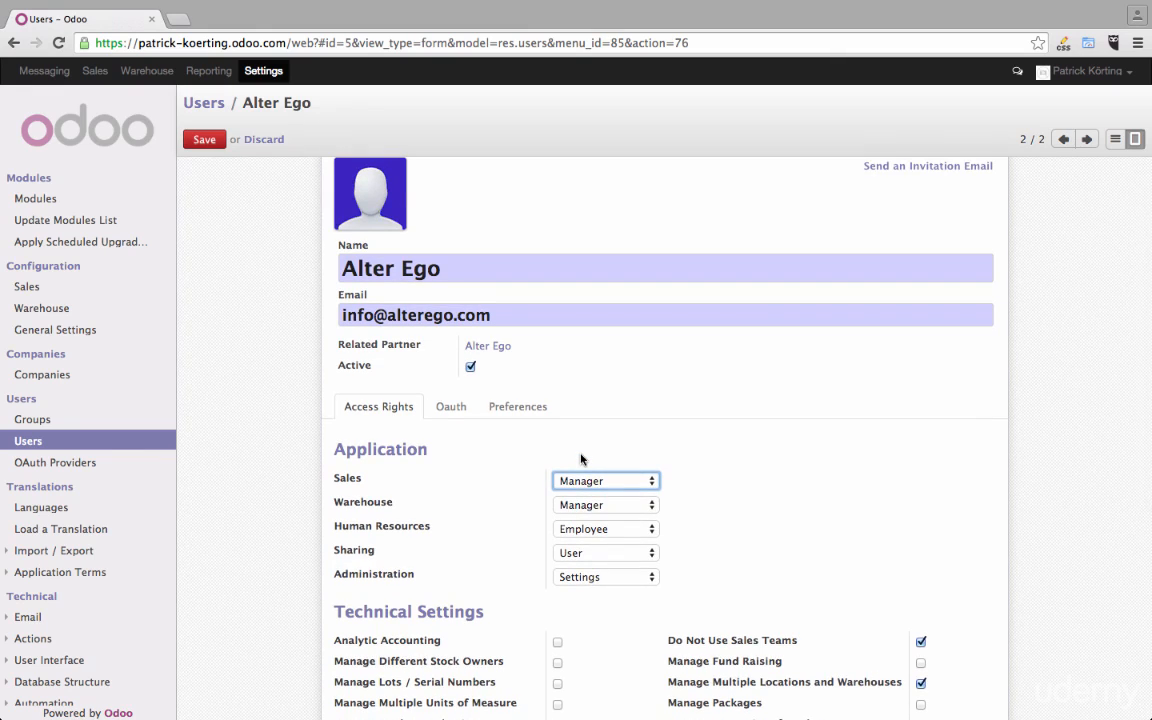
pyautogui.scroll(2, 581, 459)
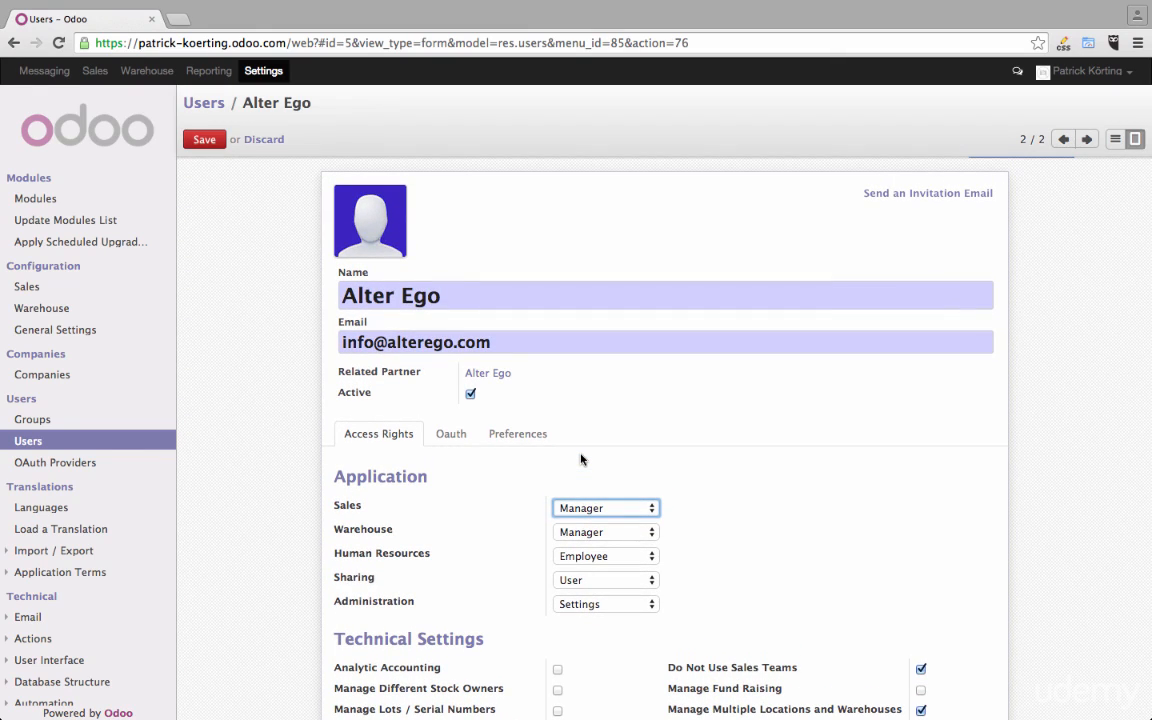
pyautogui.tripleClick(366, 295)
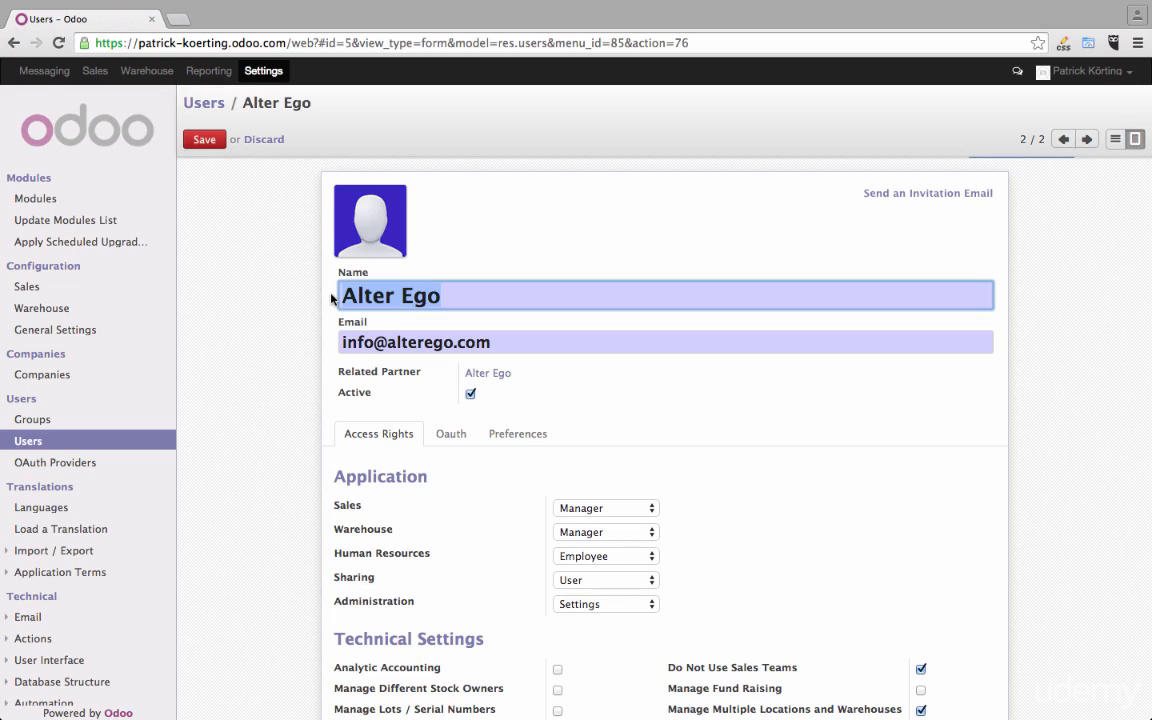
pyautogui.click(295, 396)
pyautogui.scroll(1, 295, 396)
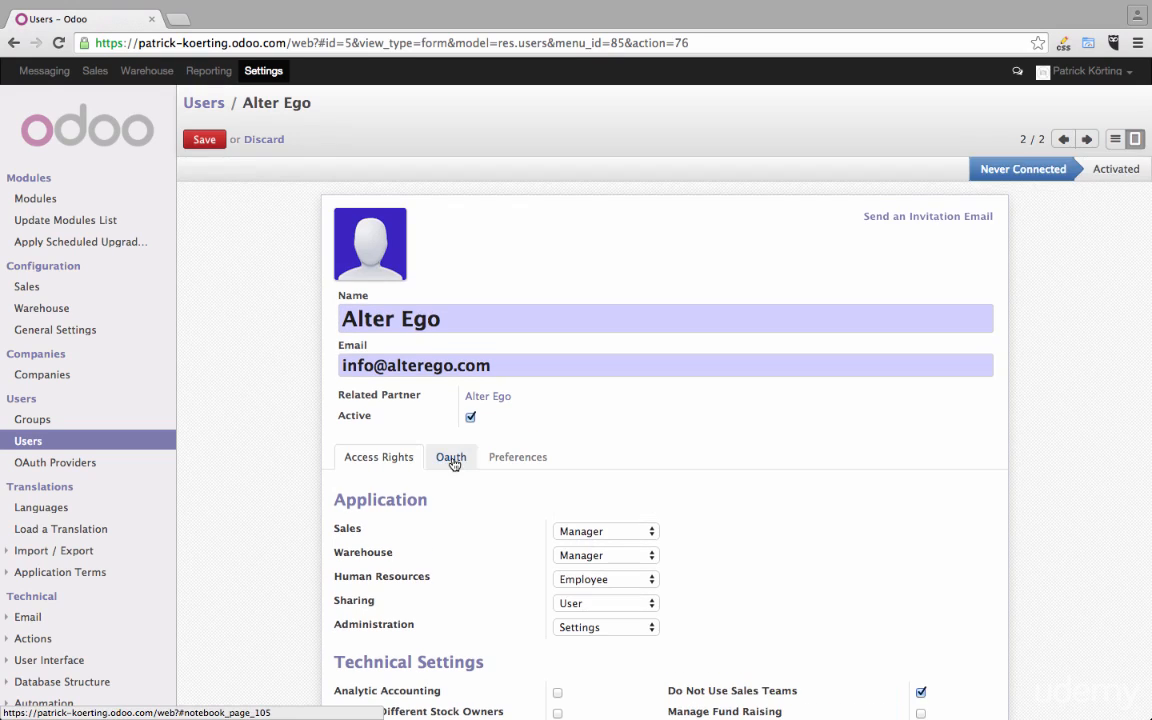
pyautogui.click(452, 460)
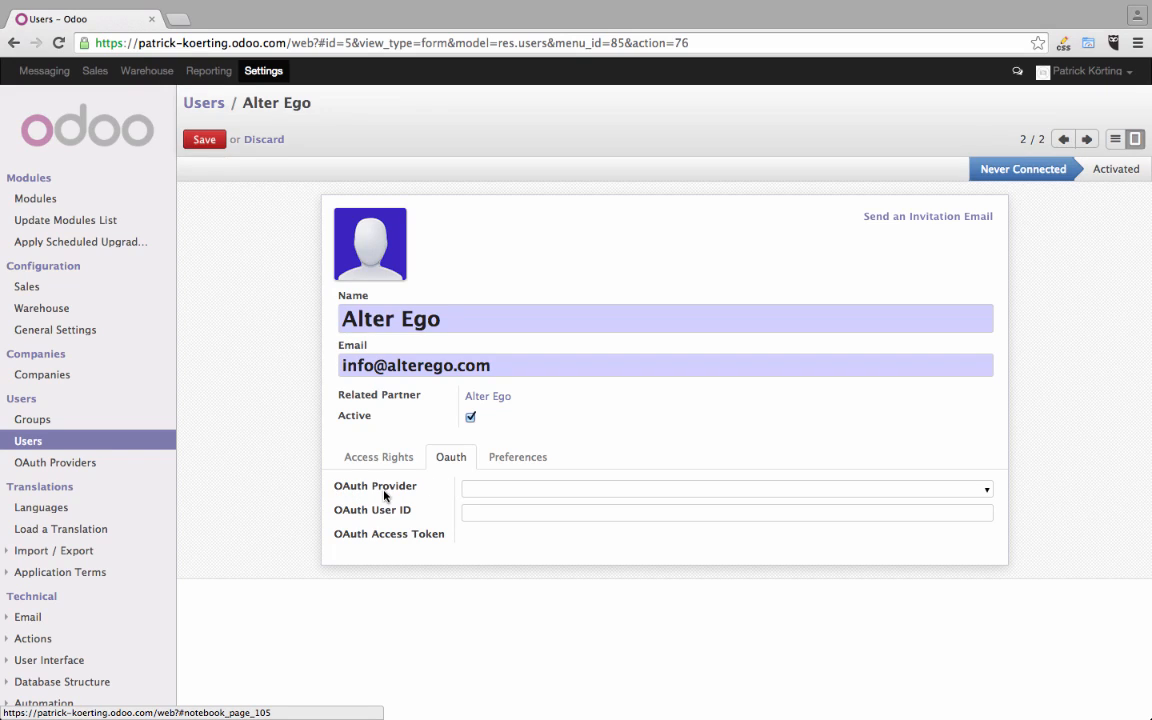
# - Examine the Language, Timezone and Default Sales Team choices in the user's preferences
pyautogui.click(522, 459)
pyautogui.scroll(-5, 522, 459)
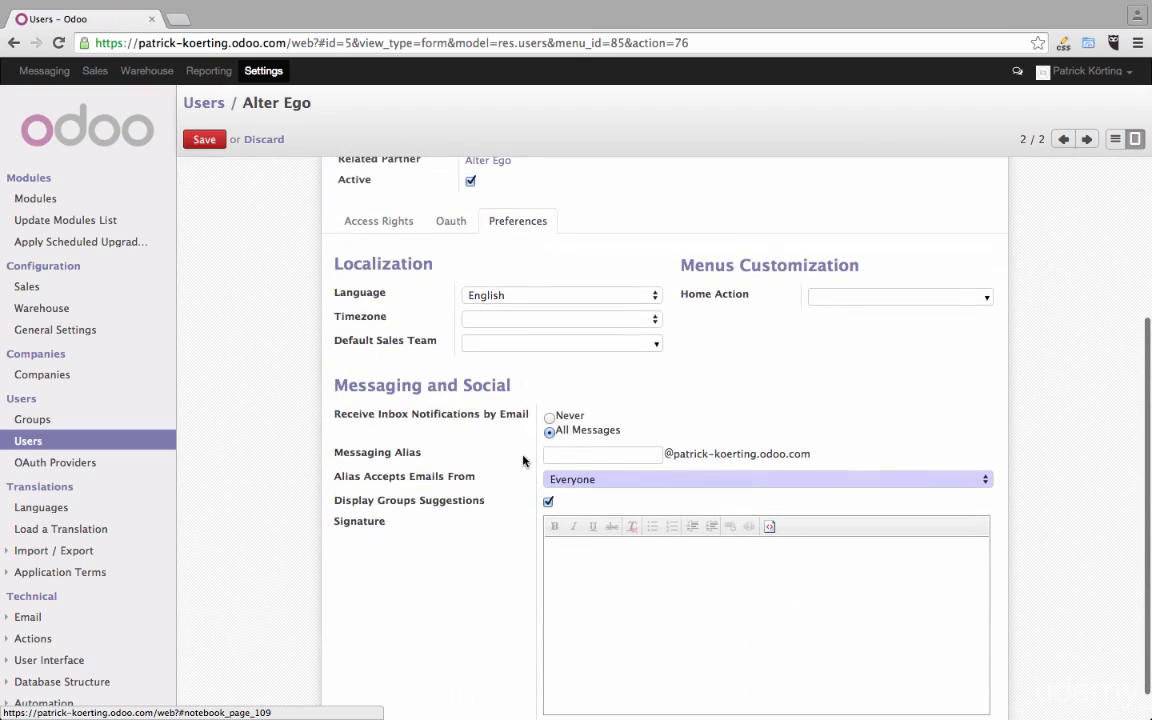
pyautogui.click(521, 296)
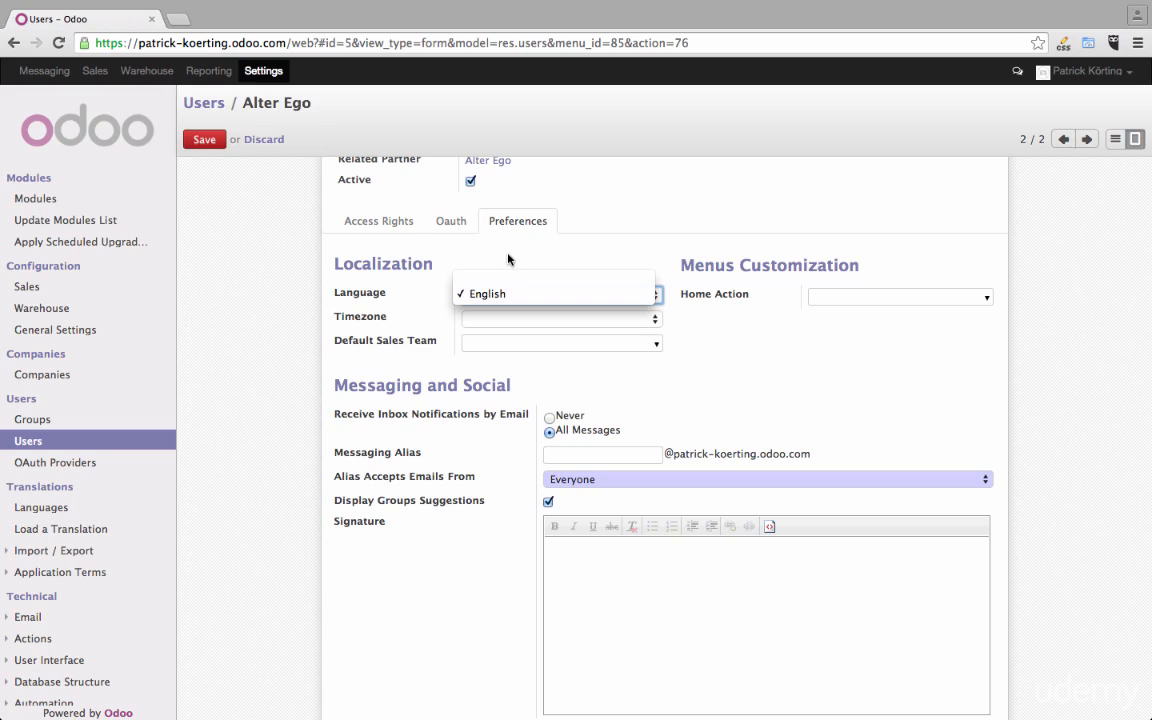
pyautogui.click(508, 263)
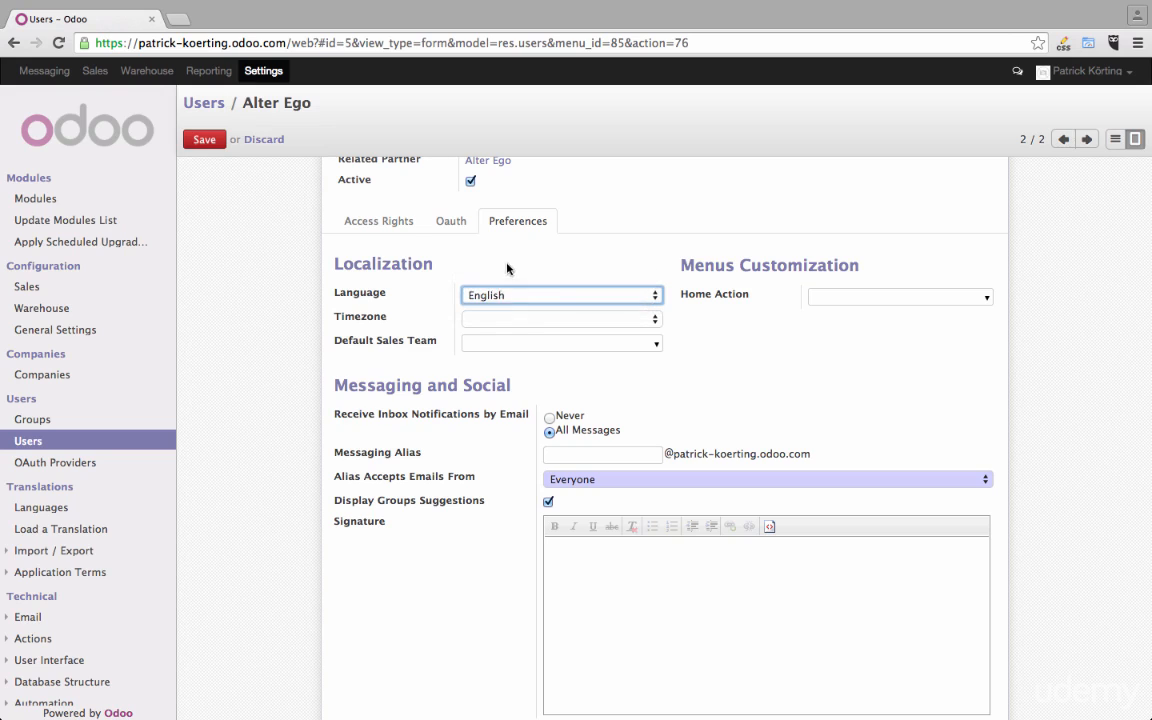
pyautogui.click(509, 318)
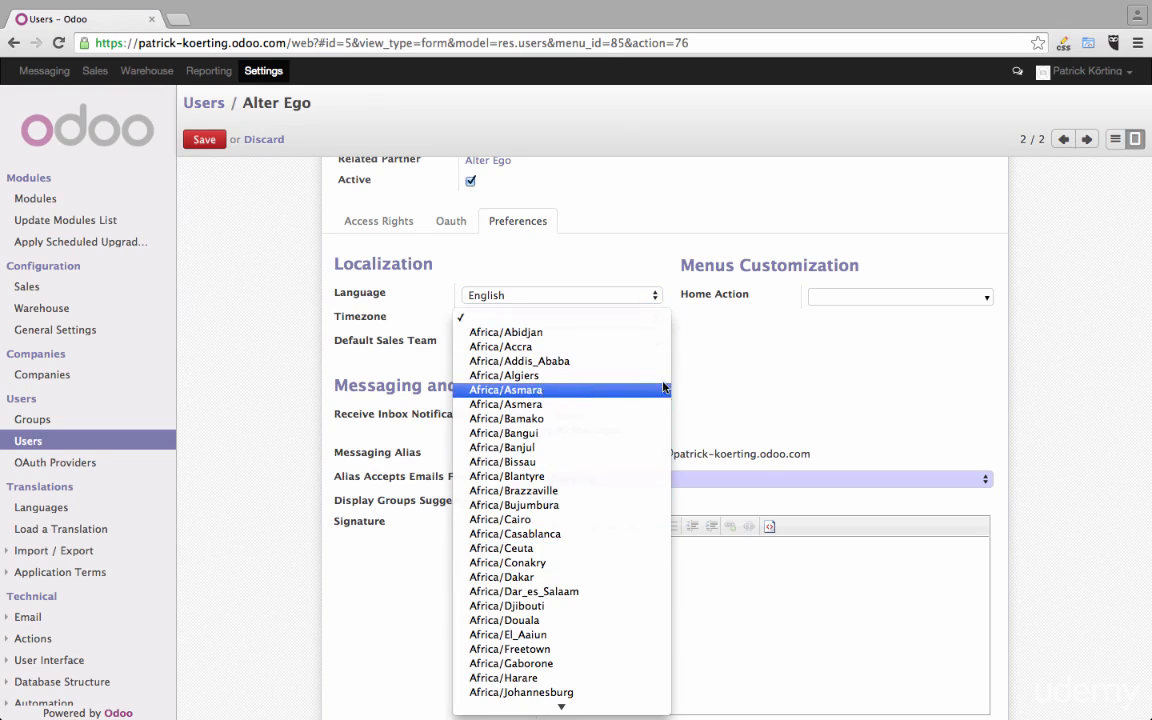
pyautogui.click(725, 359)
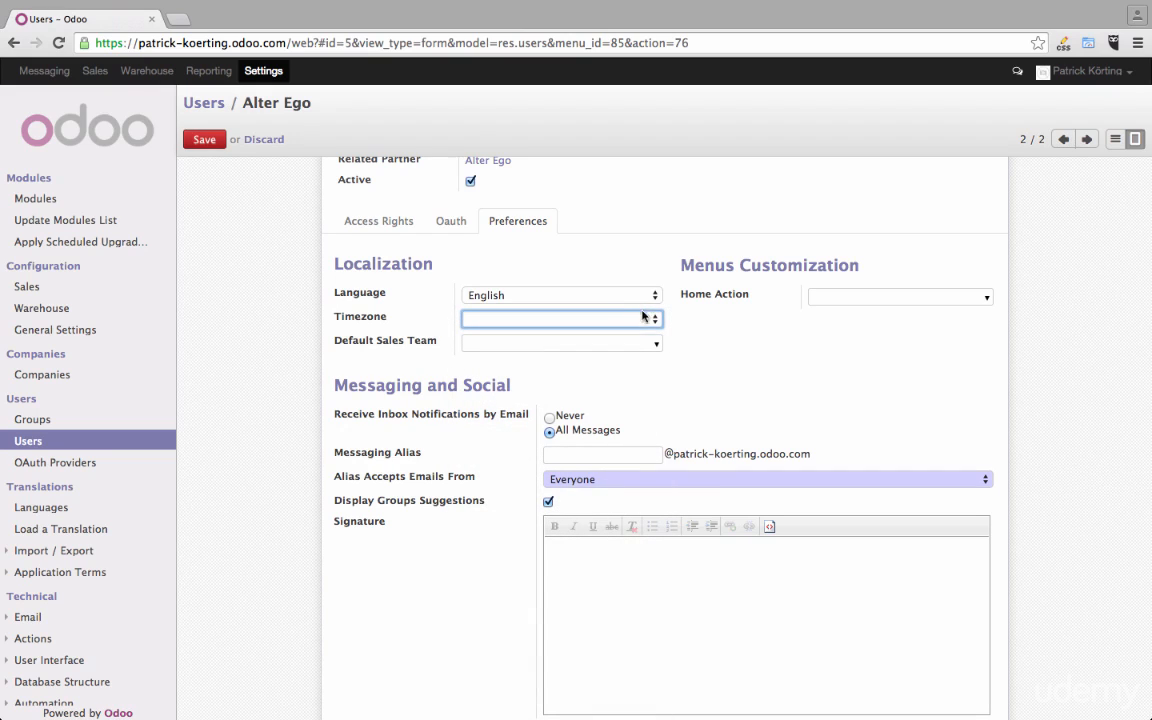
pyautogui.click(657, 346)
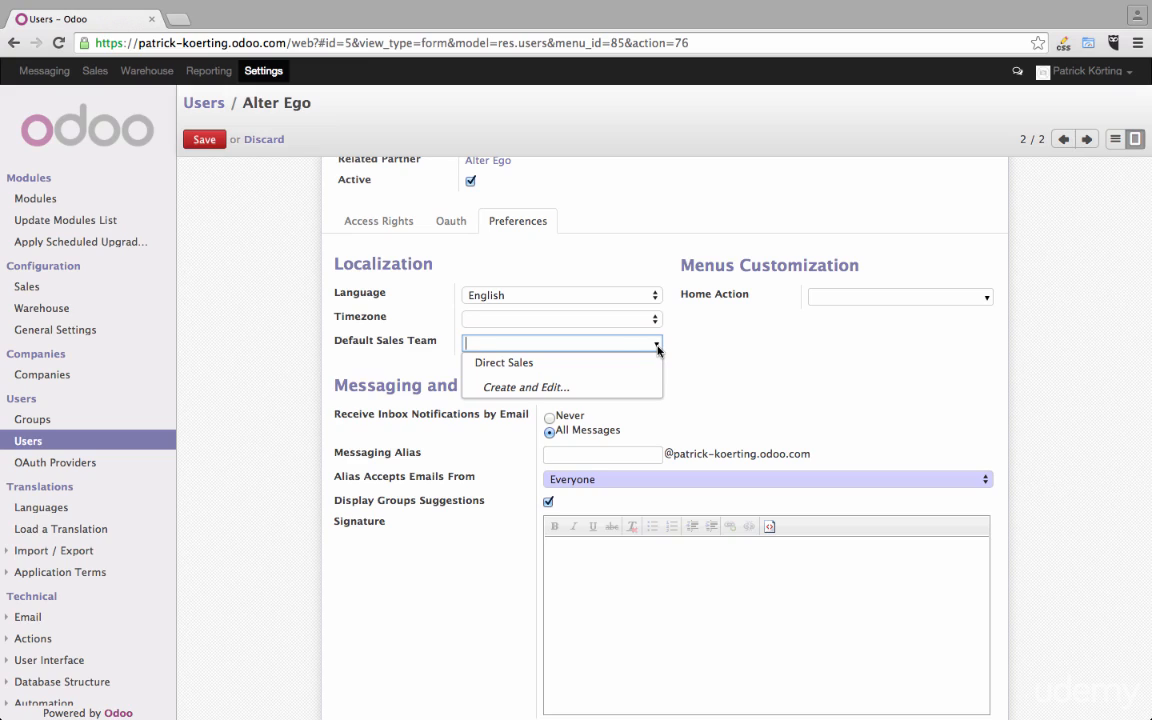
pyautogui.click(657, 345)
pyautogui.scroll(-1, 687, 352)
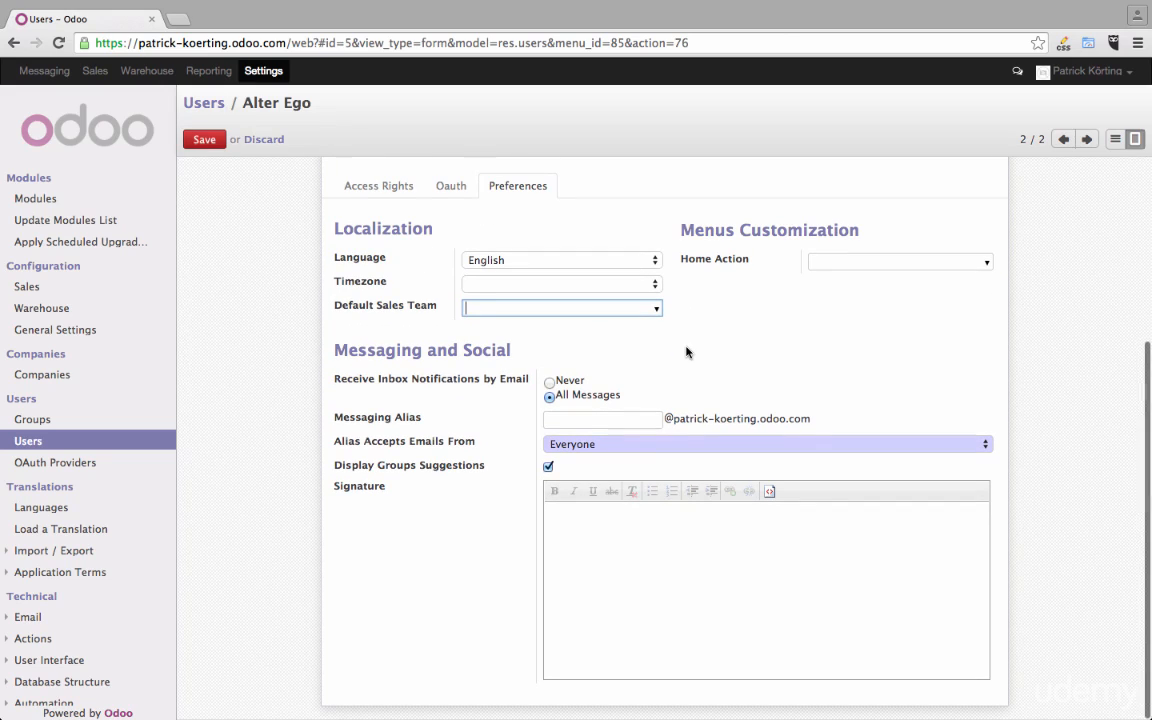
# - Switch Receive Inbox Notifications by Email to Never and back to All Messages
pyautogui.click(555, 418)
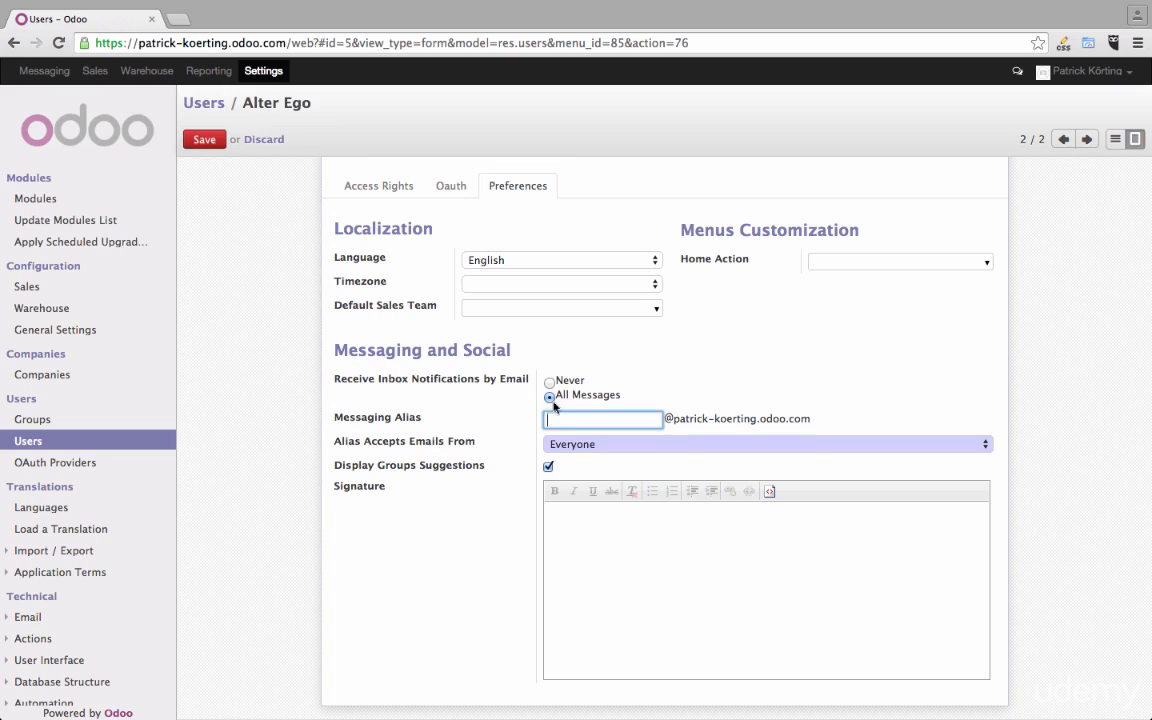
pyautogui.click(548, 384)
pyautogui.click(550, 400)
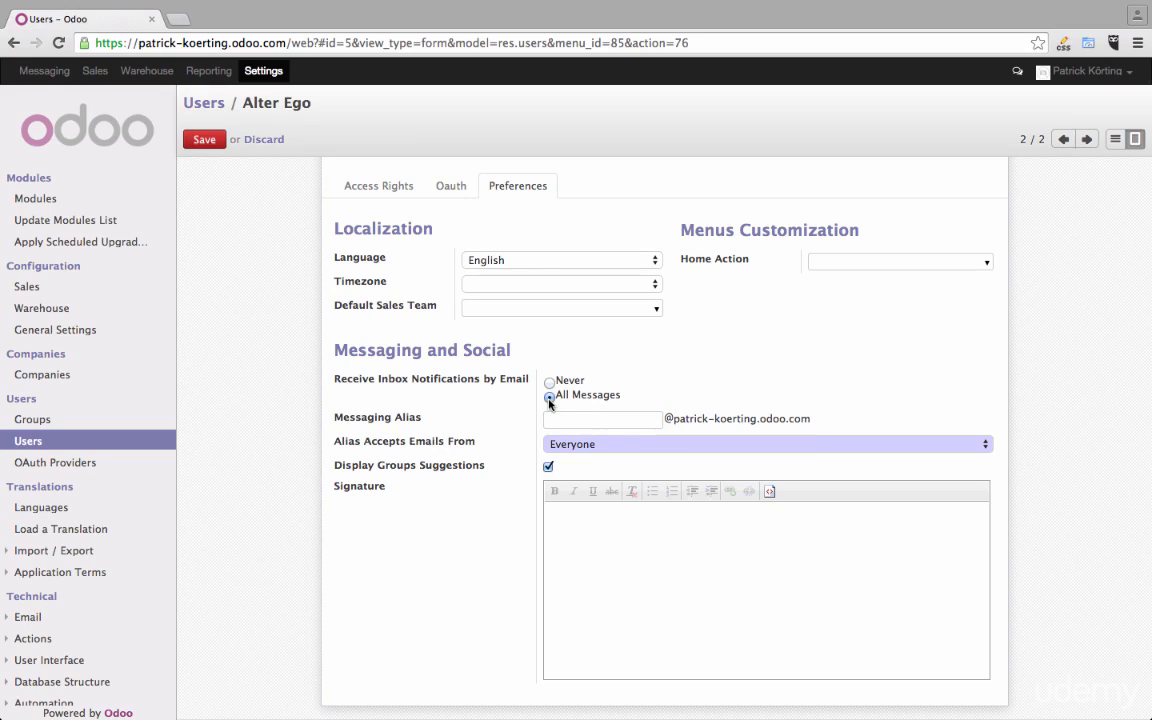
# - Activate the empty Signature editor in the user's messaging preferences to view its formatting options
pyautogui.click(606, 567)
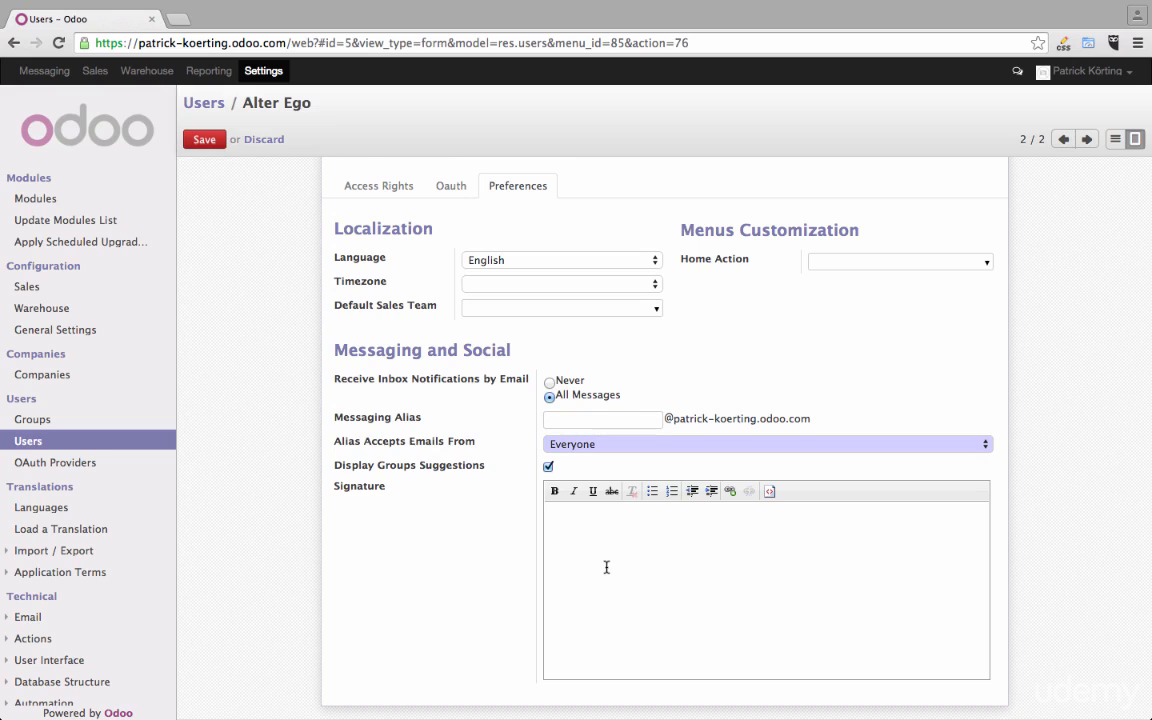
pyautogui.scroll(5, 606, 567)
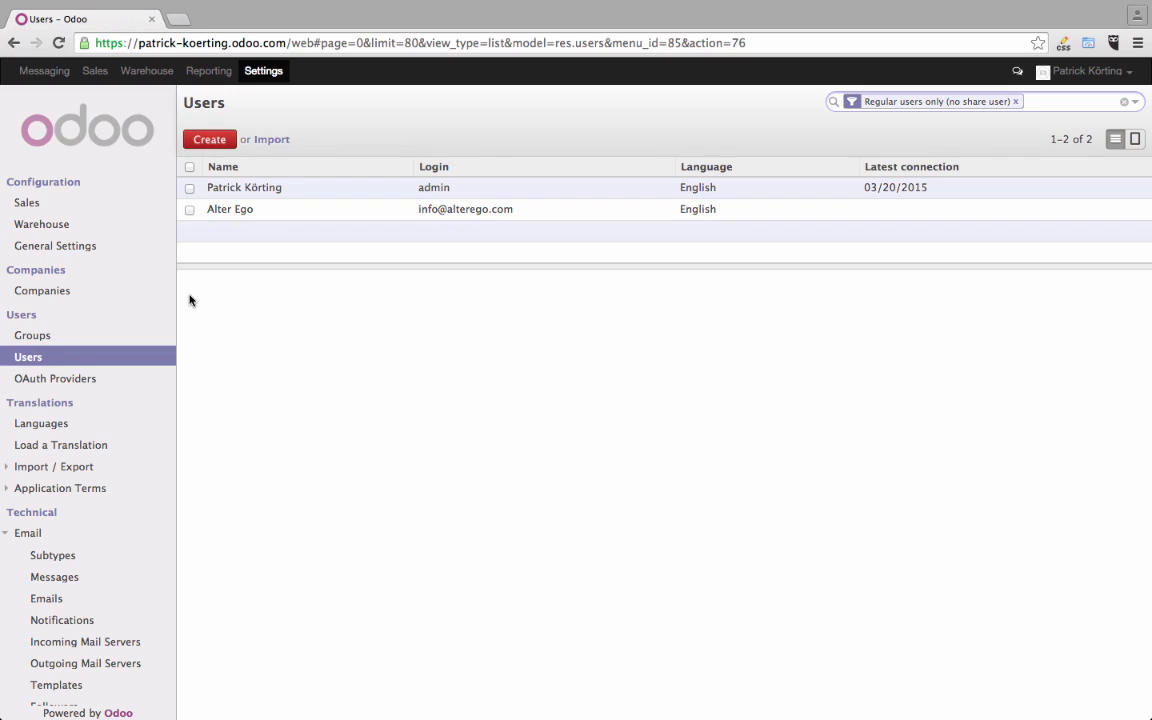
# - Open the admin user's record for editing, review its Application, Technical Settings, Usability and Other access rights, and save the record
pyautogui.click(409, 191)
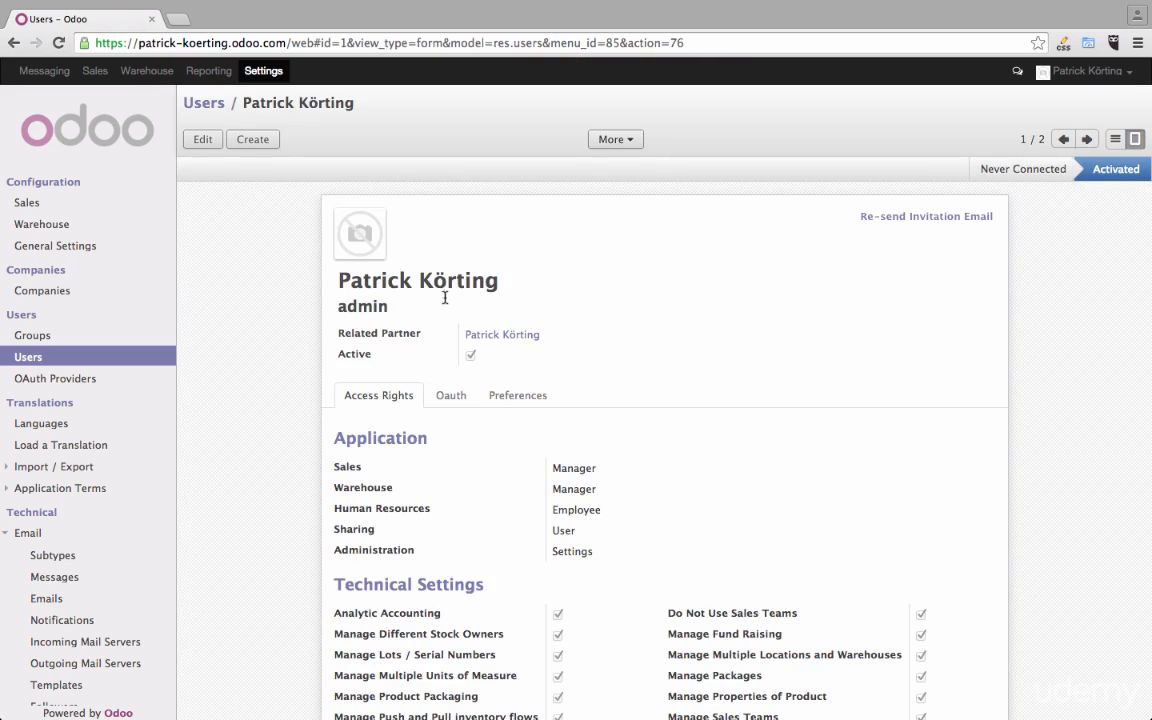
pyautogui.click(206, 139)
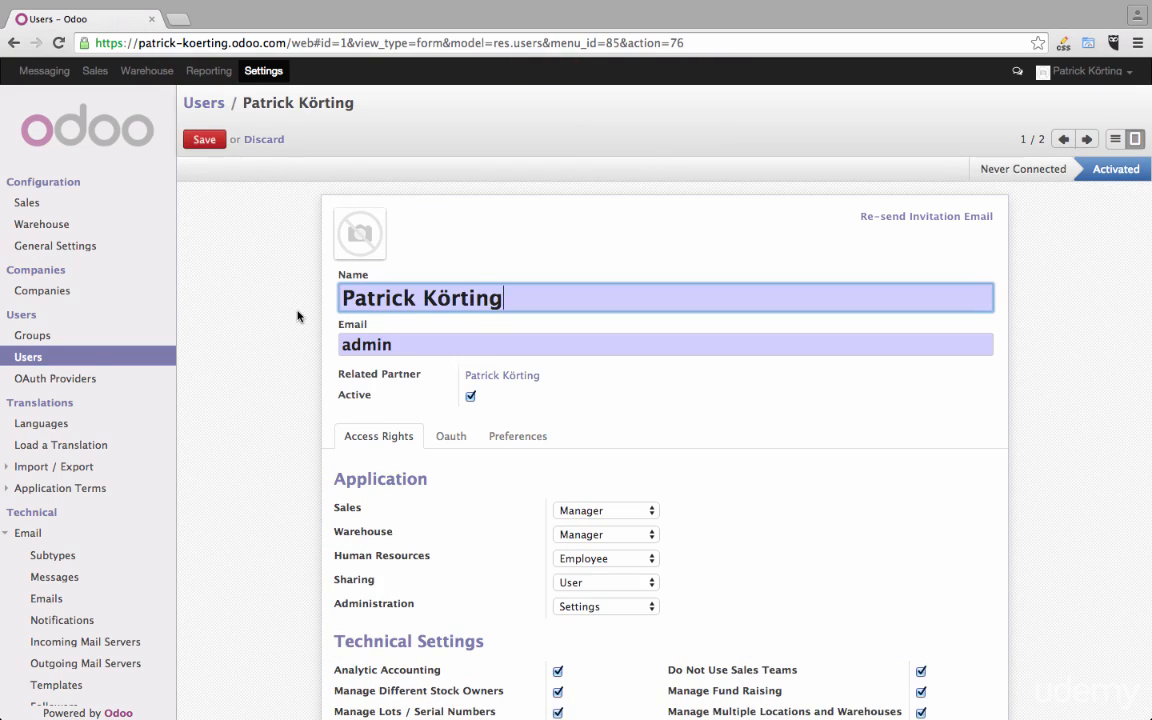
pyautogui.scroll(-3, 297, 316)
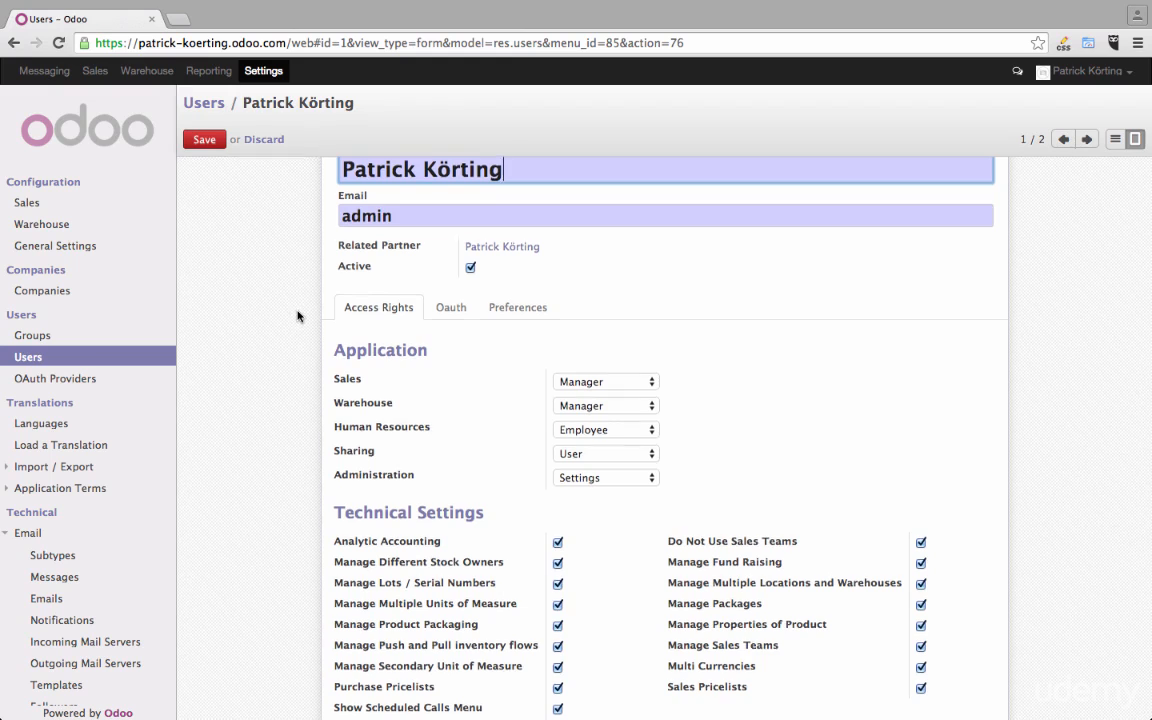
pyautogui.scroll(-3, 297, 316)
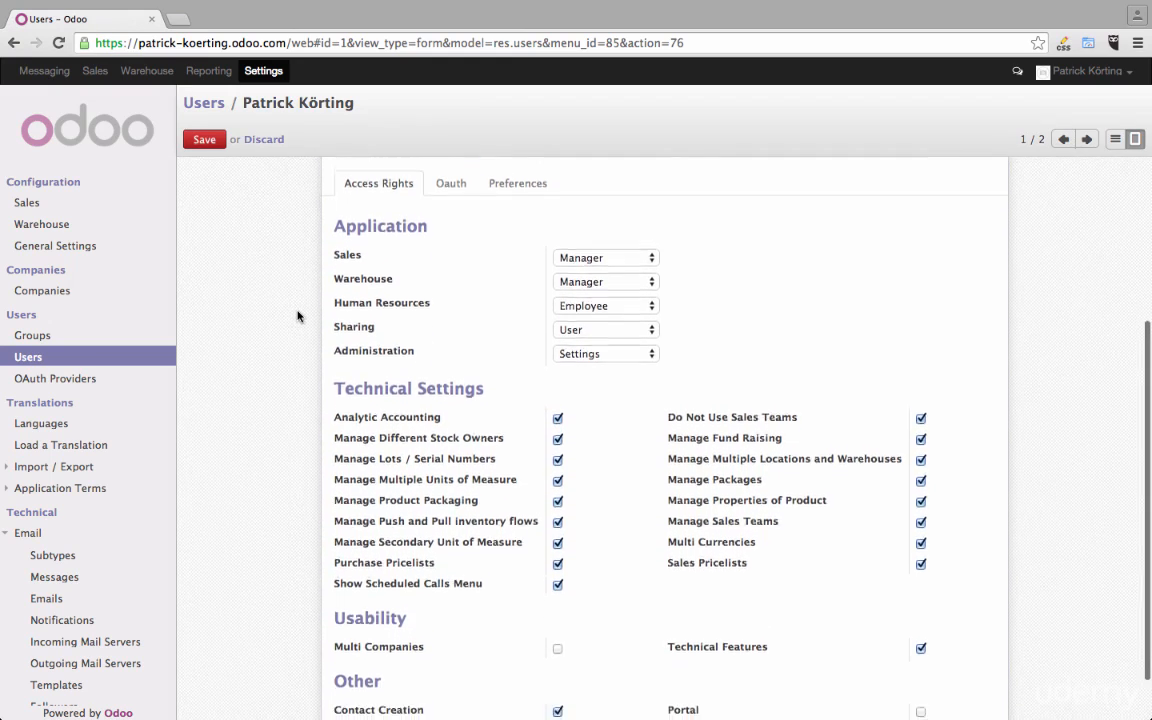
pyautogui.scroll(-2, 297, 316)
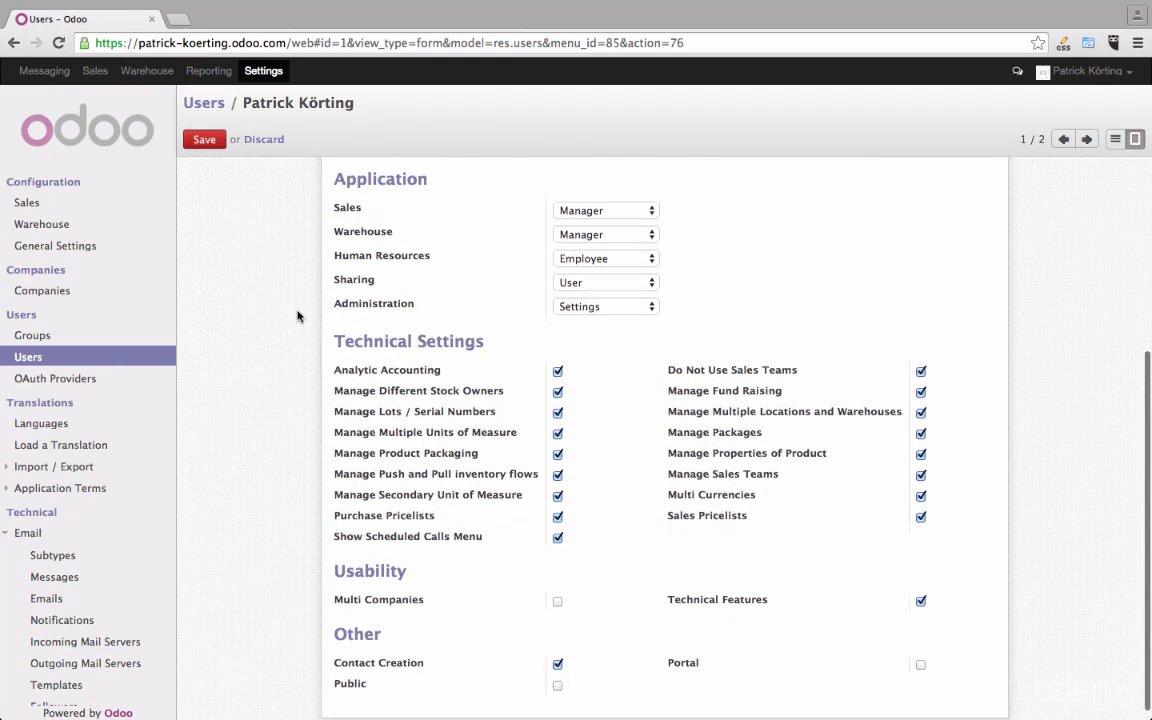
pyautogui.scroll(-1, 617, 438)
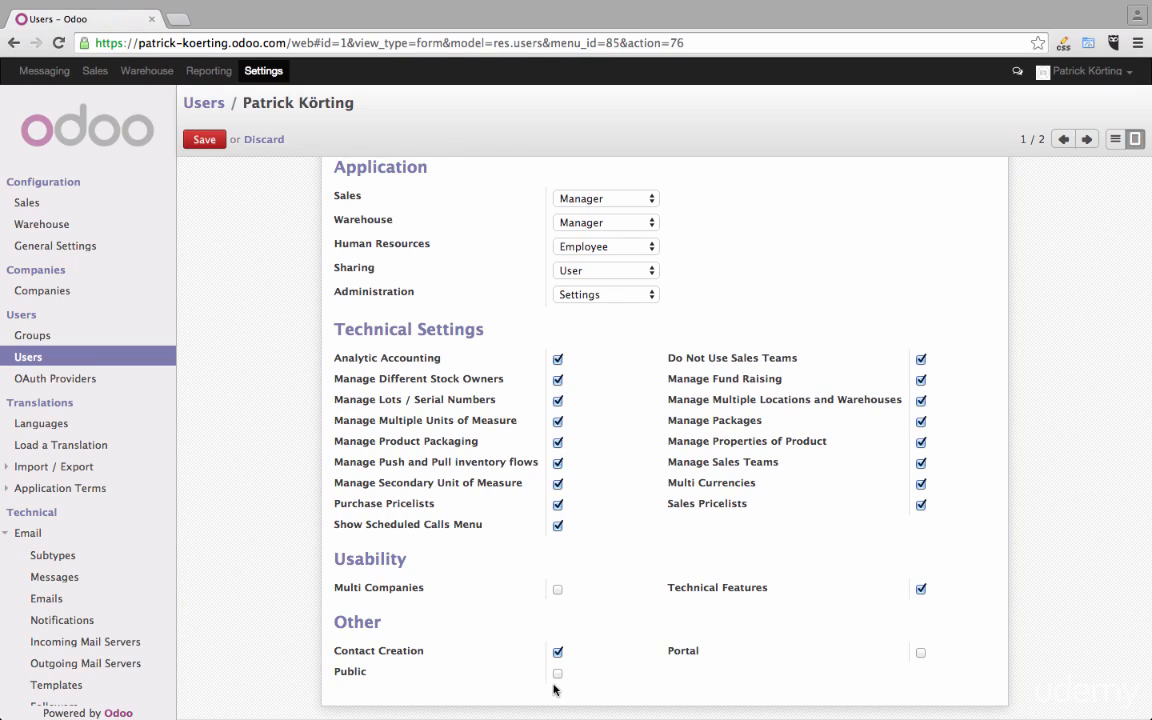
pyautogui.scroll(6, 789, 563)
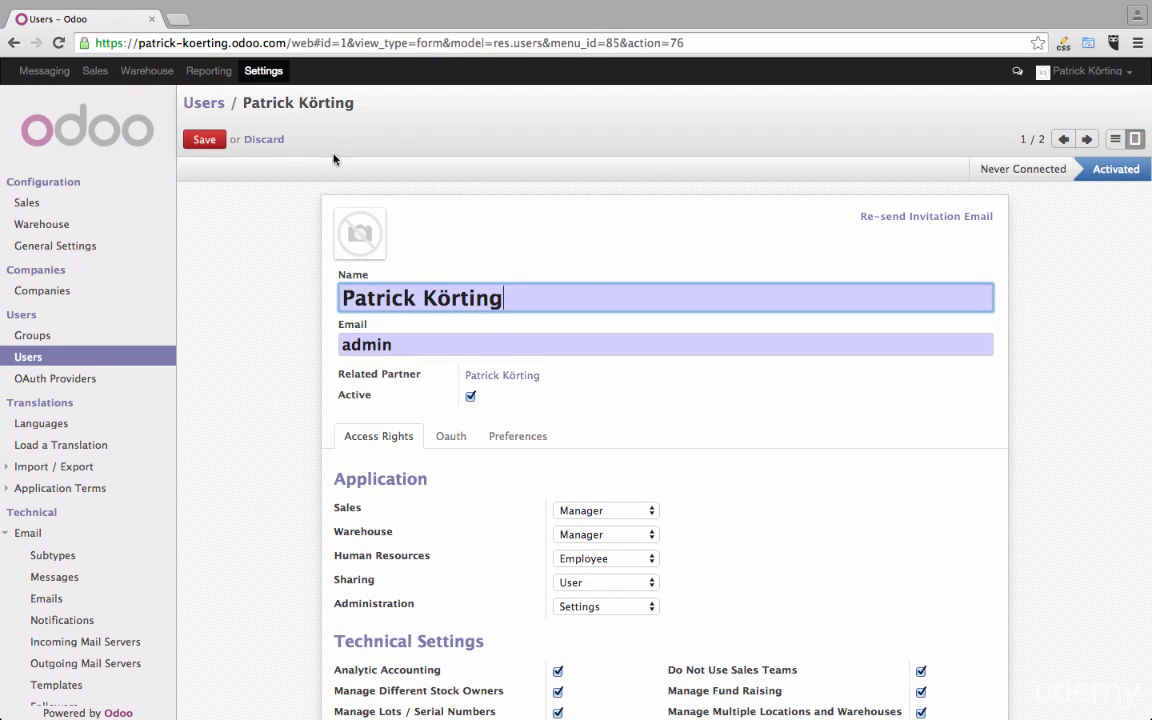
pyautogui.click(204, 141)
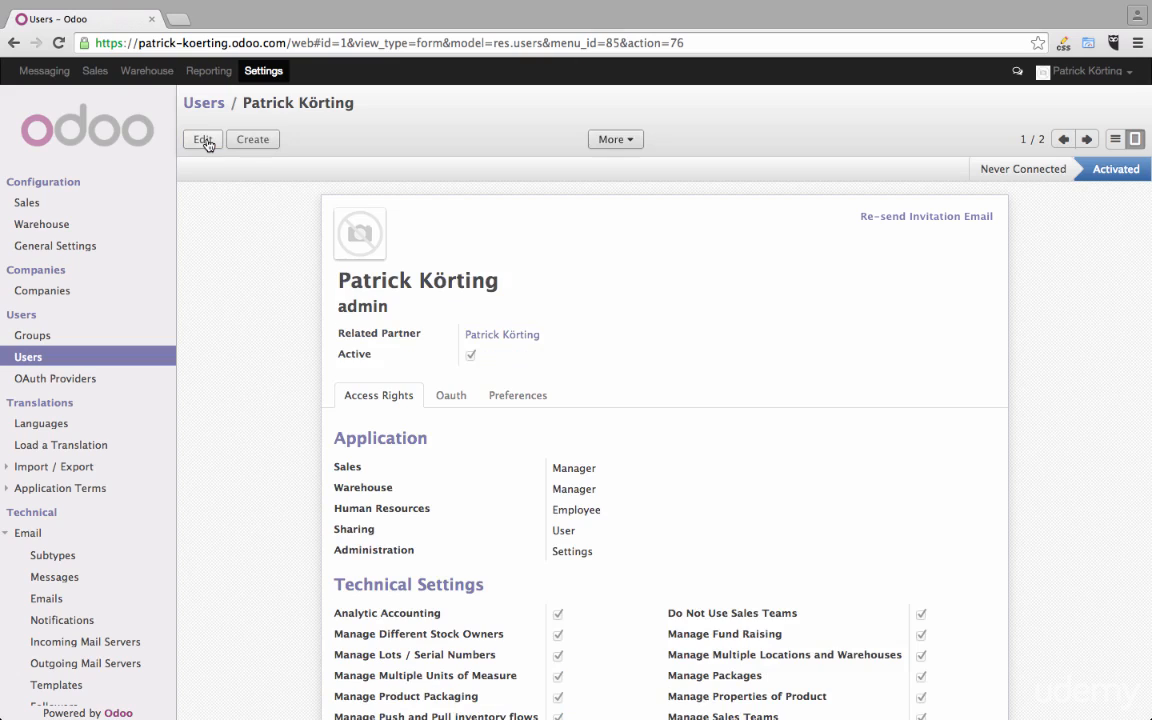